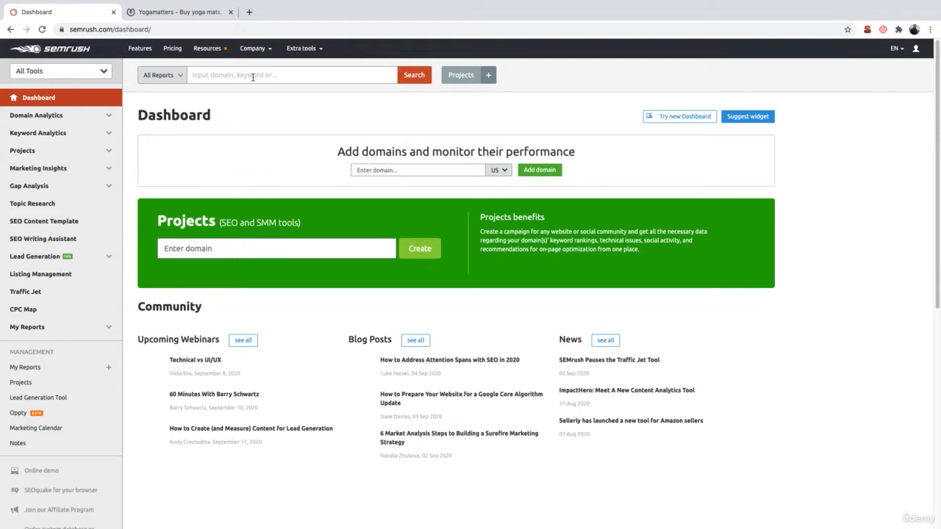
Switch to the Yogamatters website and look over its Mats & Bags and Equipment & Accessories product categories.
left_click(184, 13)
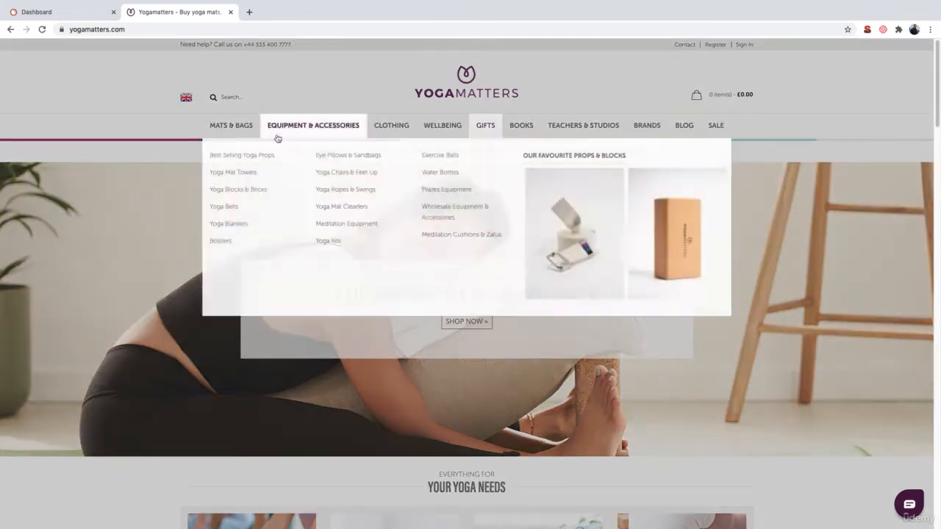
mouse_move(246, 135)
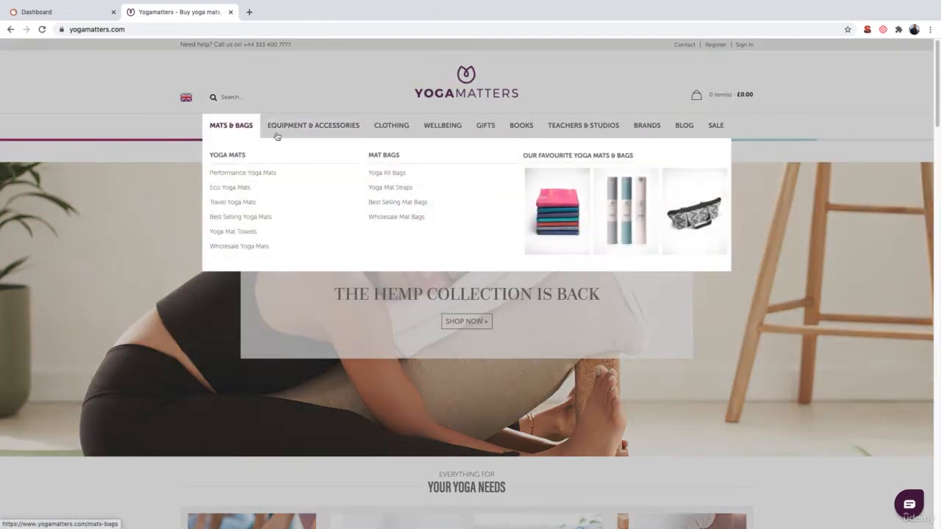
mouse_move(299, 131)
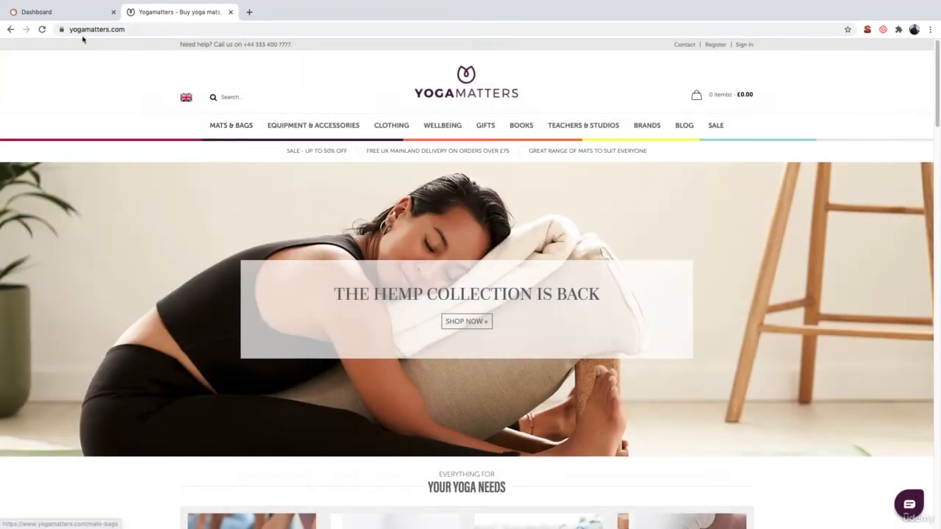
Switch back to the SEMrush dashboard and search all reports for the keyword "yoga mats".
left_click(64, 14)
left_click(255, 77)
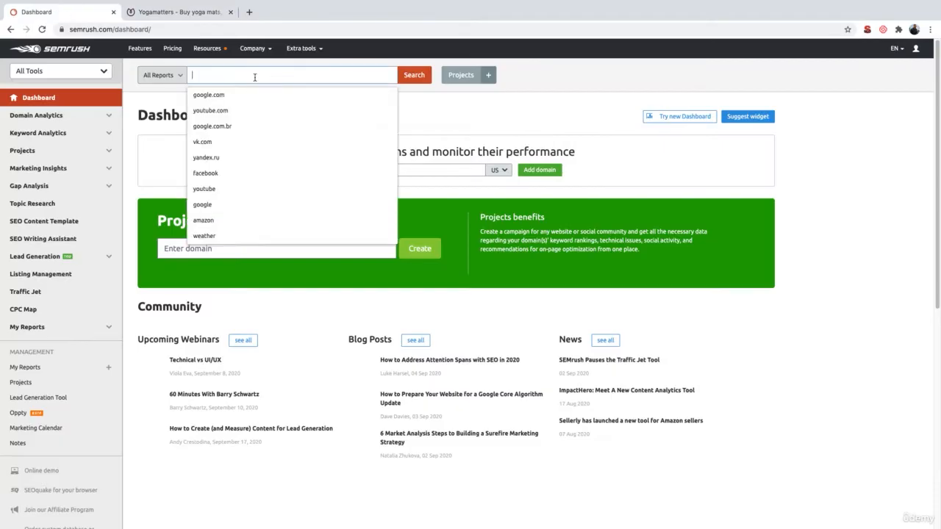
type("yoga mats")
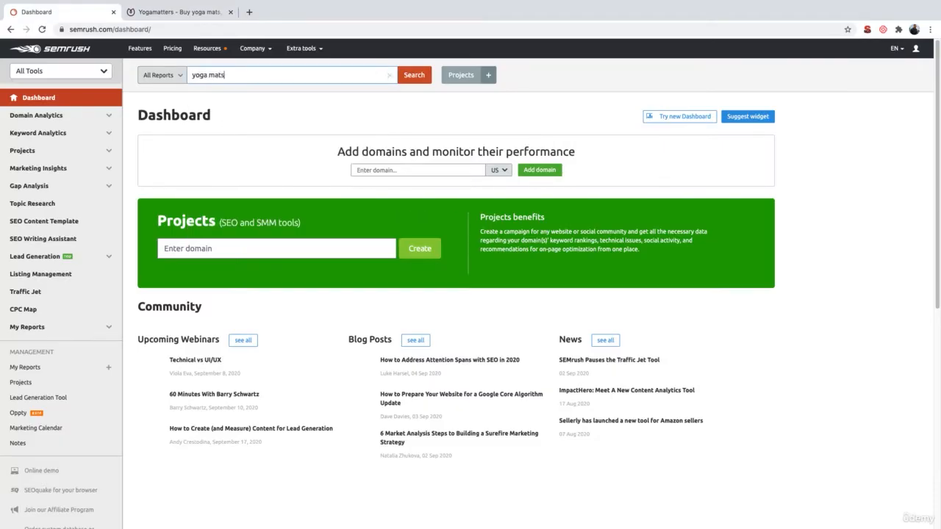
left_click(406, 75)
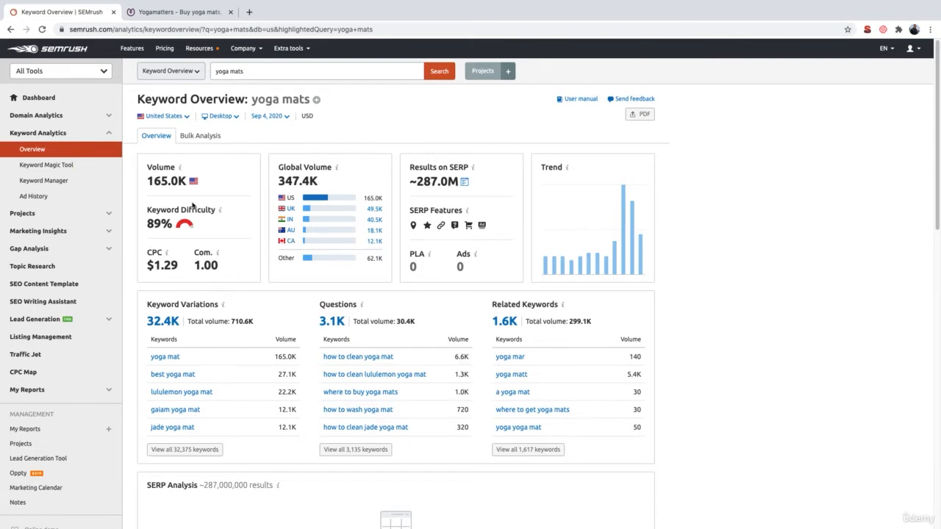
Examine the United States search volume for yoga mats in the keyword overview.
left_click_drag(149, 180, 188, 182)
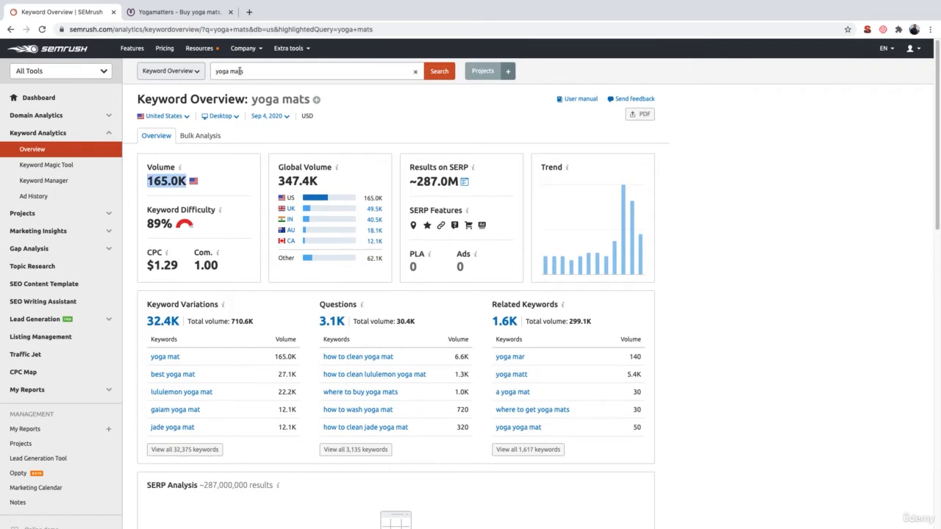
left_click(215, 188)
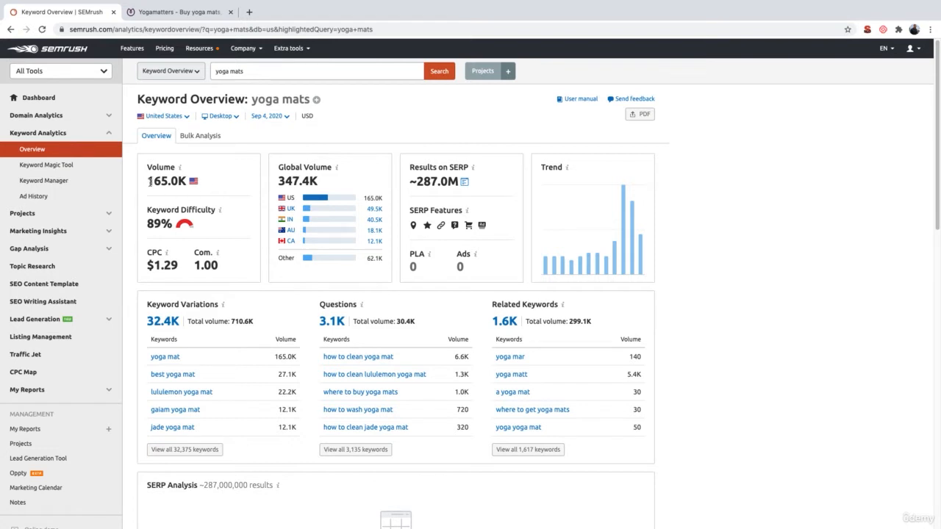
left_click_drag(148, 182, 197, 183)
left_click(215, 183)
View the yoga mats overview for the United Kingdom database and return it to United States.
left_click(184, 121)
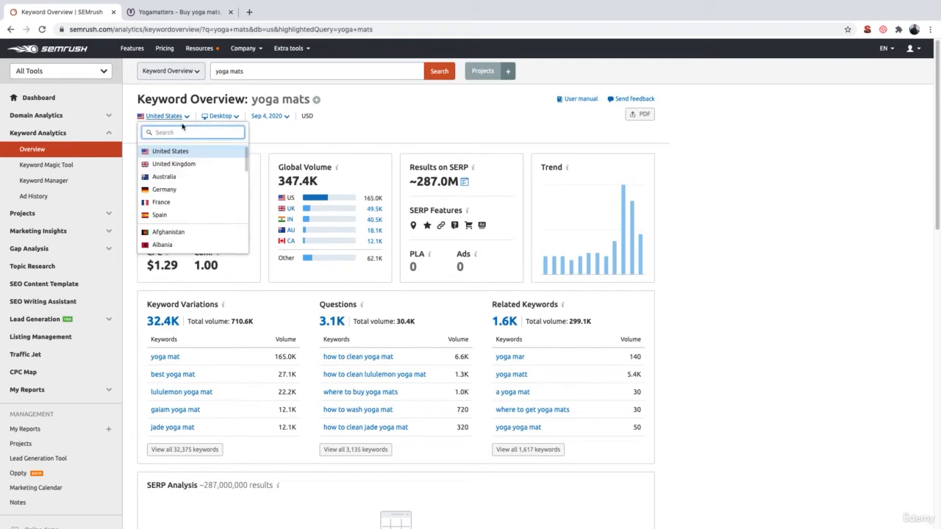
left_click(187, 164)
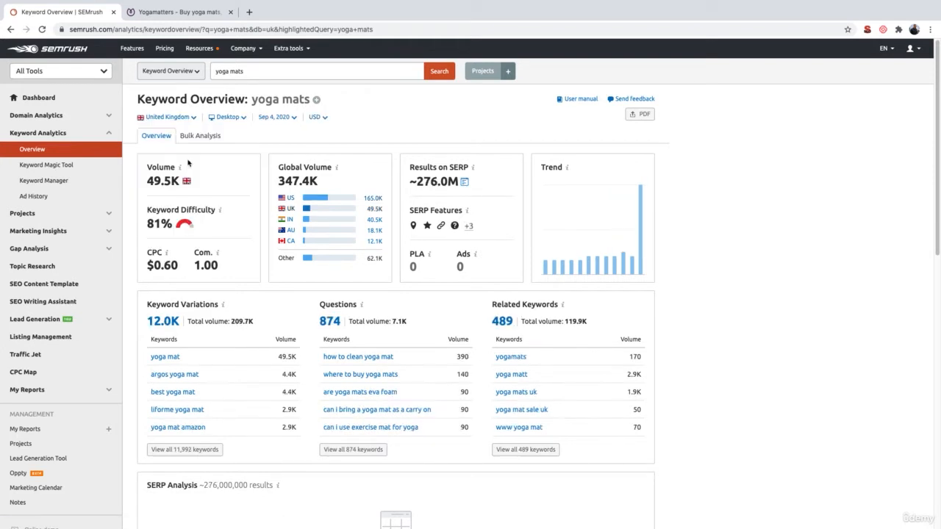
left_click(173, 117)
left_click(190, 152)
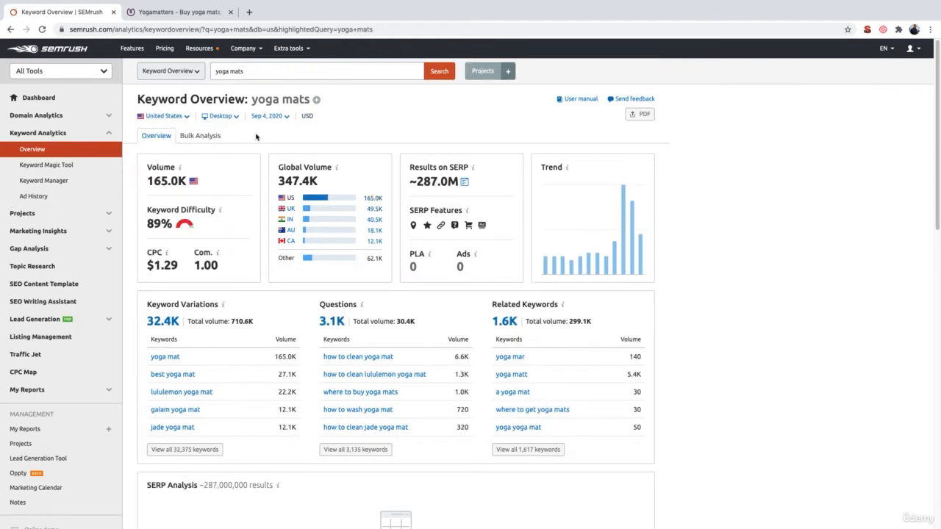
Review the top Keyword Variations and their volumes for yoga mats, and open the full list of variations.
scroll(256, 137, "down", 3)
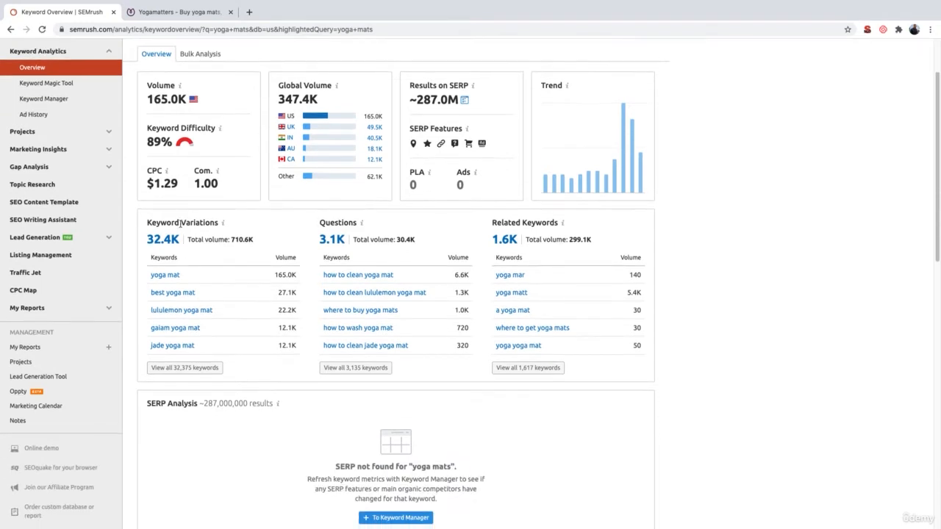
triple_click(160, 221)
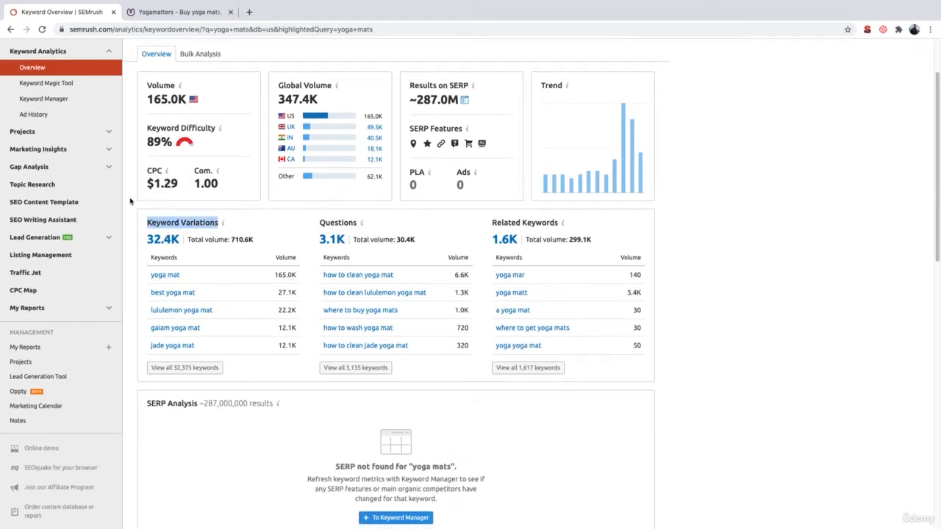
left_click(132, 237)
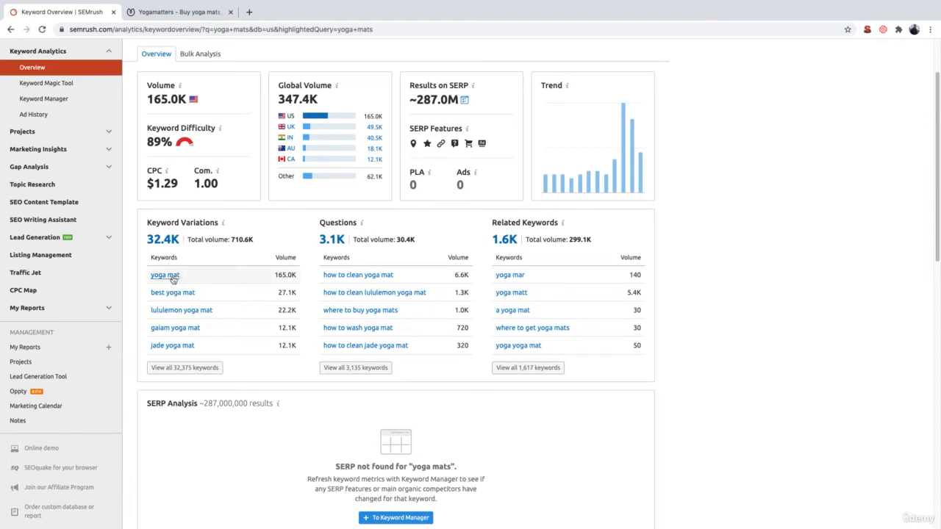
double_click(279, 274)
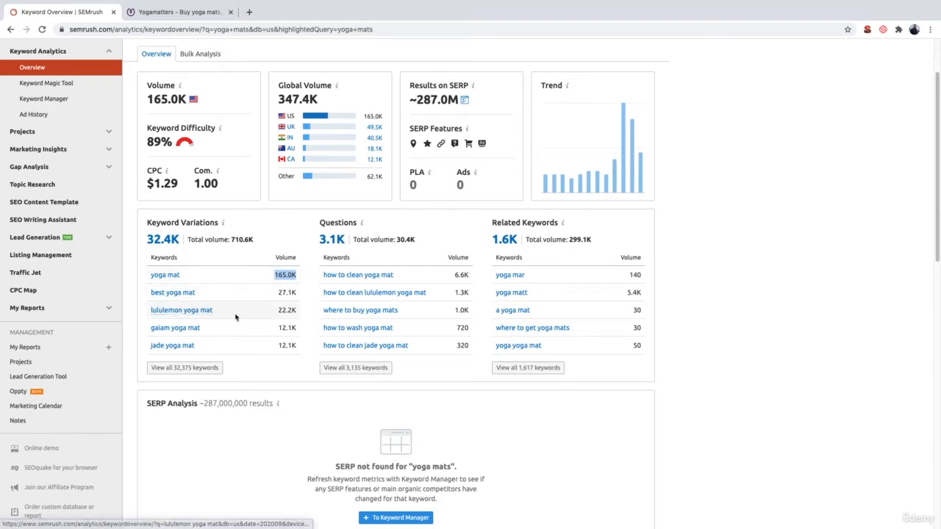
left_click(260, 372)
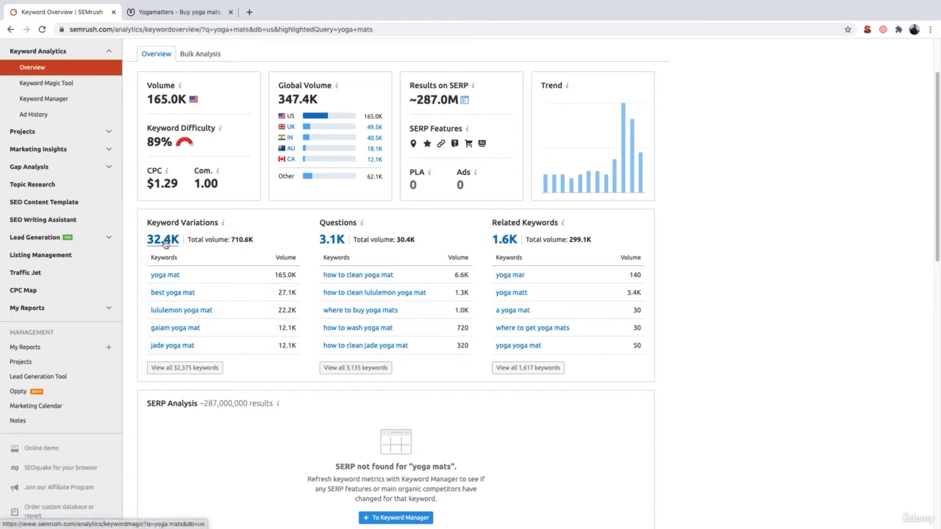
left_click(198, 370)
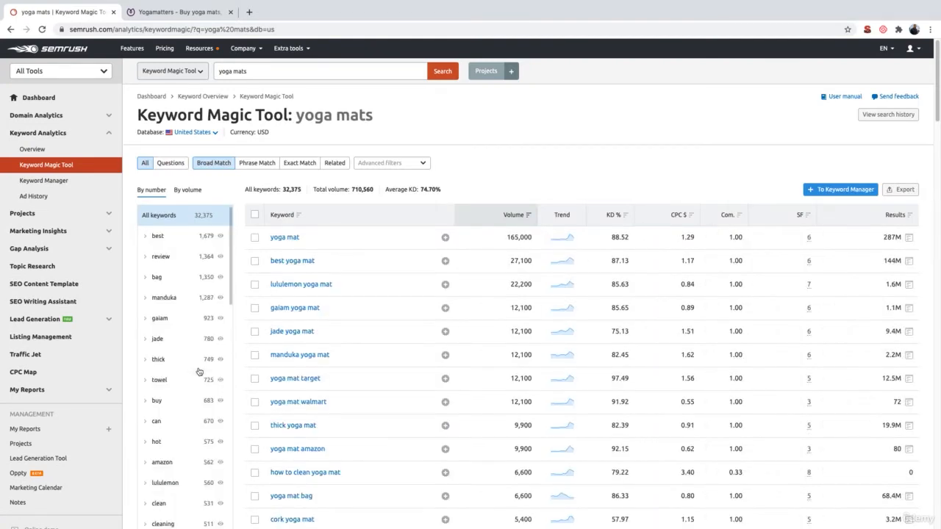
Look through the broad-match yoga mats keywords, comparing product types, brands and search volumes for relevant ideas.
scroll(359, 373, "down", 2)
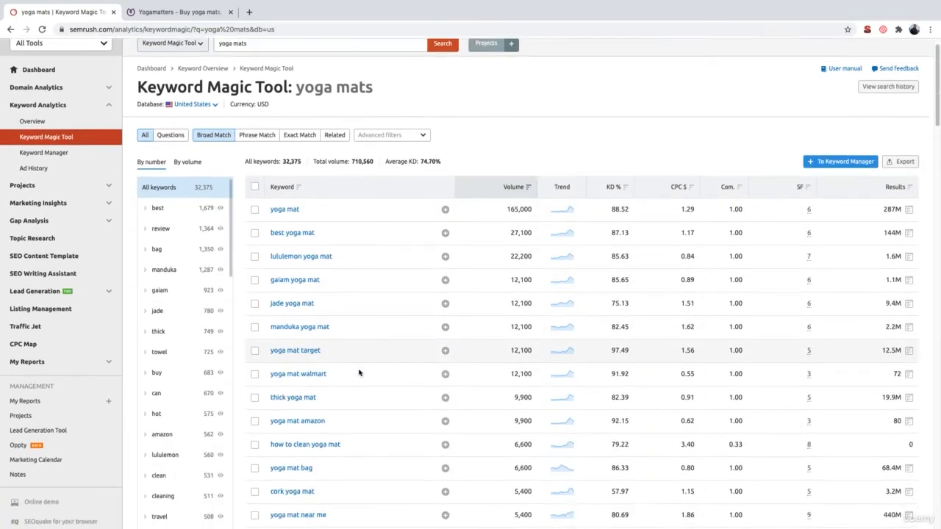
scroll(358, 373, "down", 5)
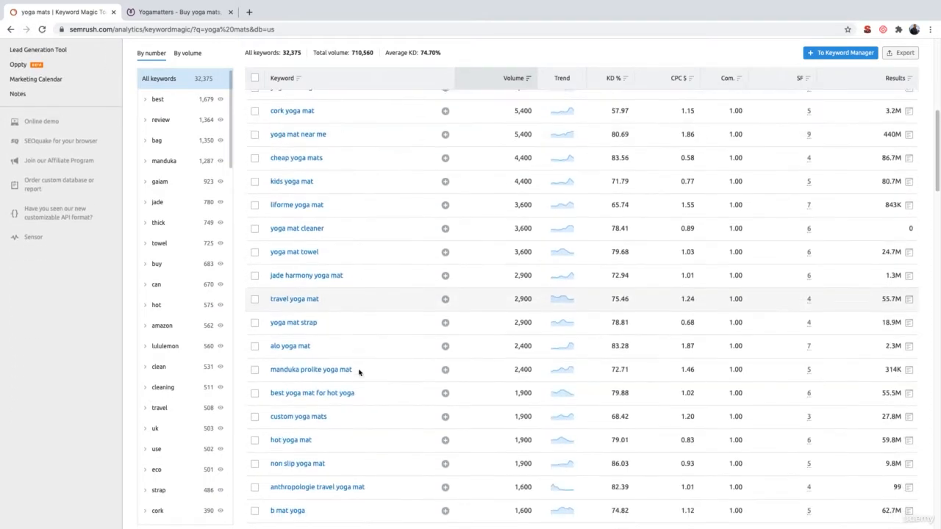
scroll(359, 372, "down", 3)
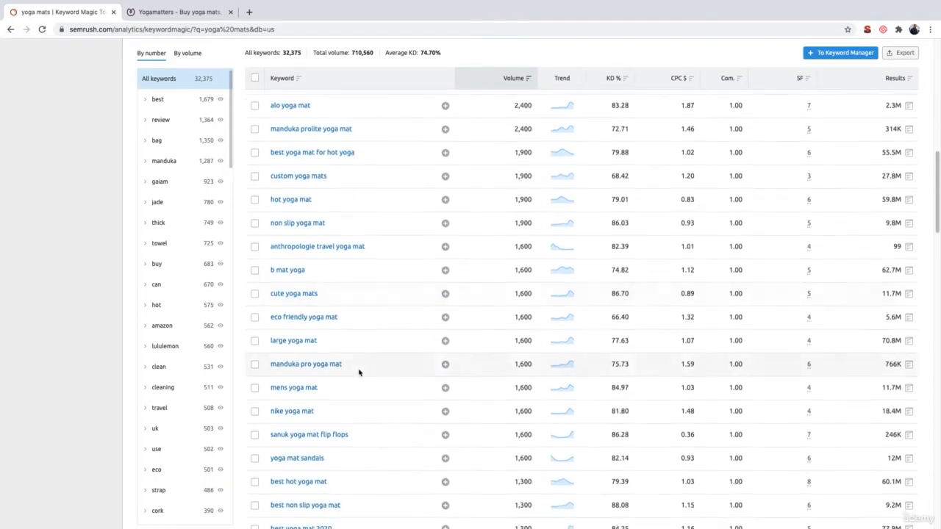
scroll(358, 372, "down", 3)
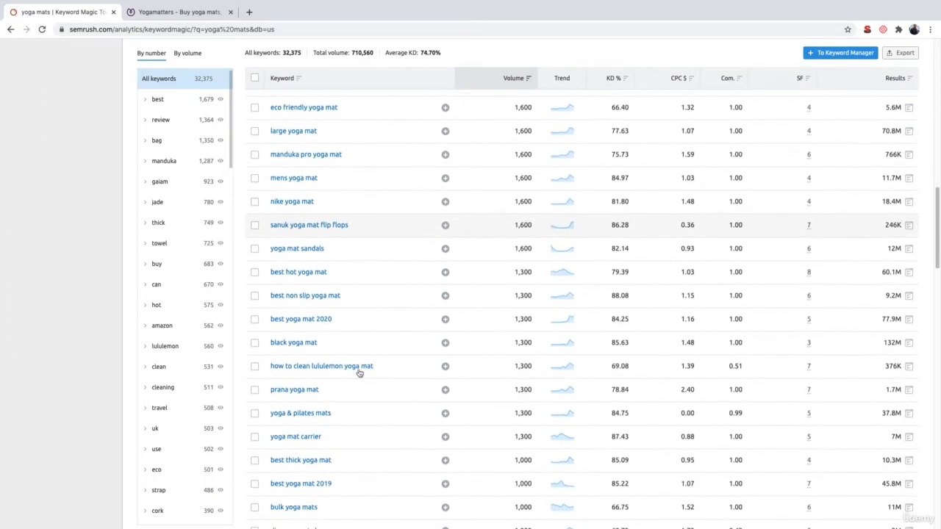
scroll(359, 373, "down", 3)
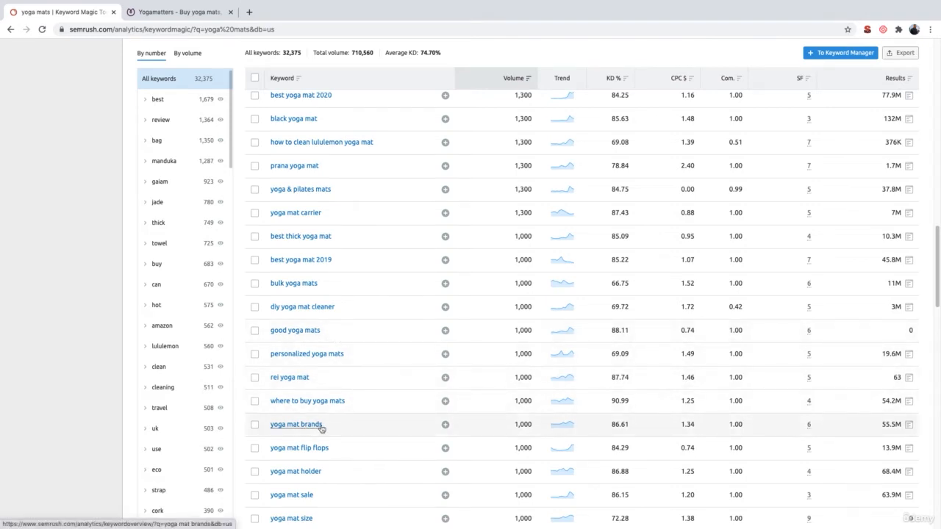
scroll(318, 425, "down", 1)
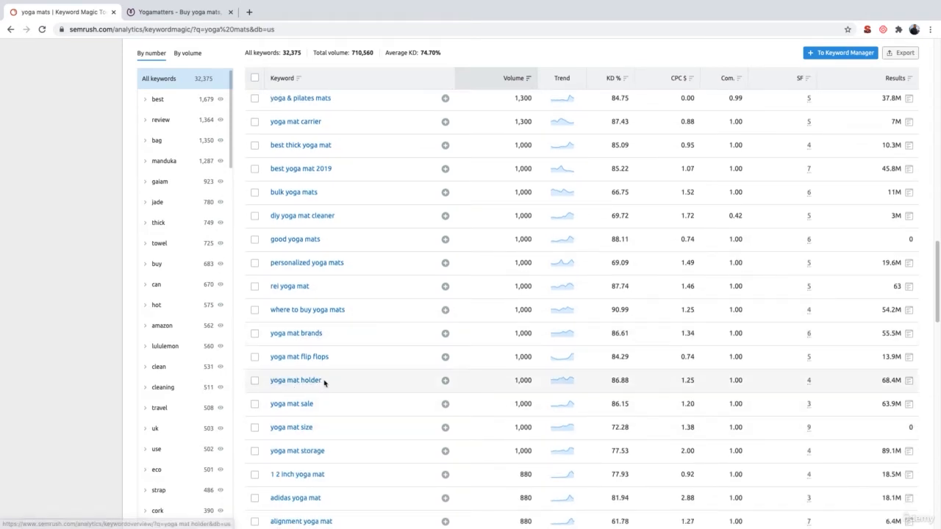
scroll(327, 353, "down", 1)
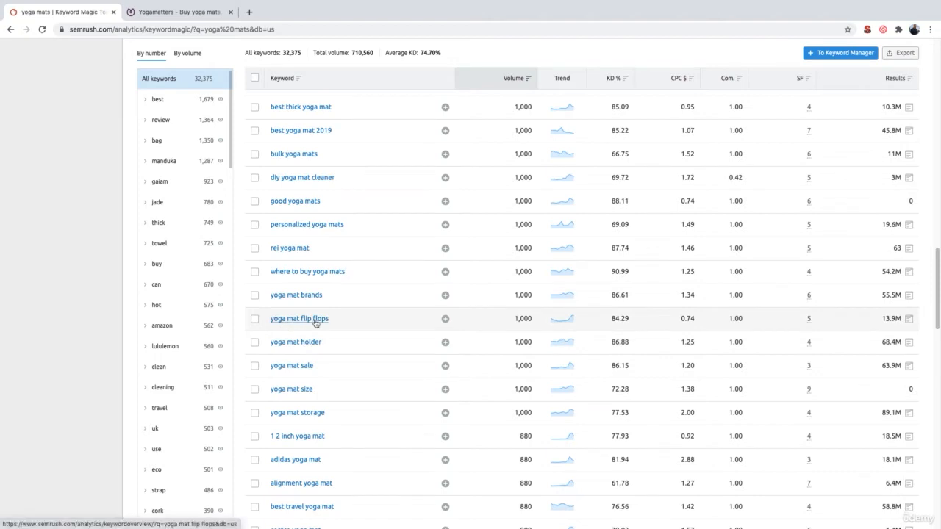
scroll(347, 327, "down", 1)
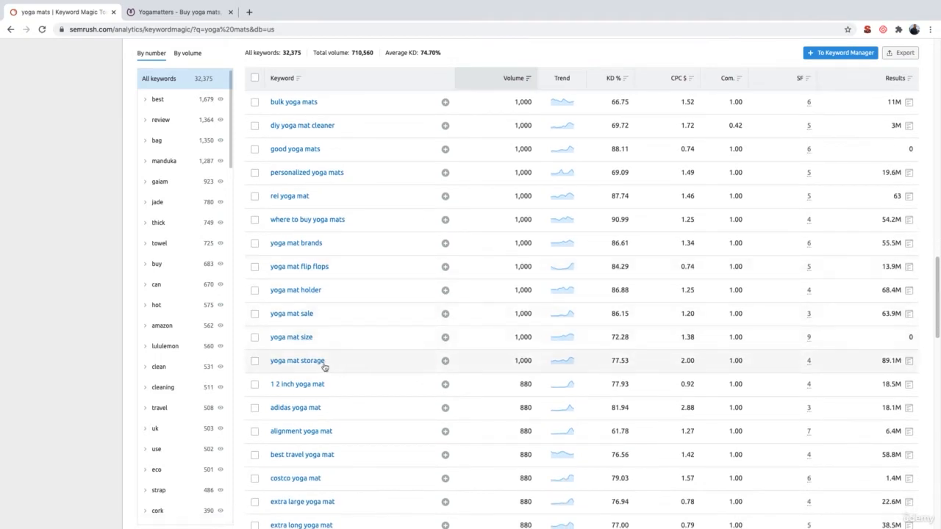
scroll(343, 345, "up", 3)
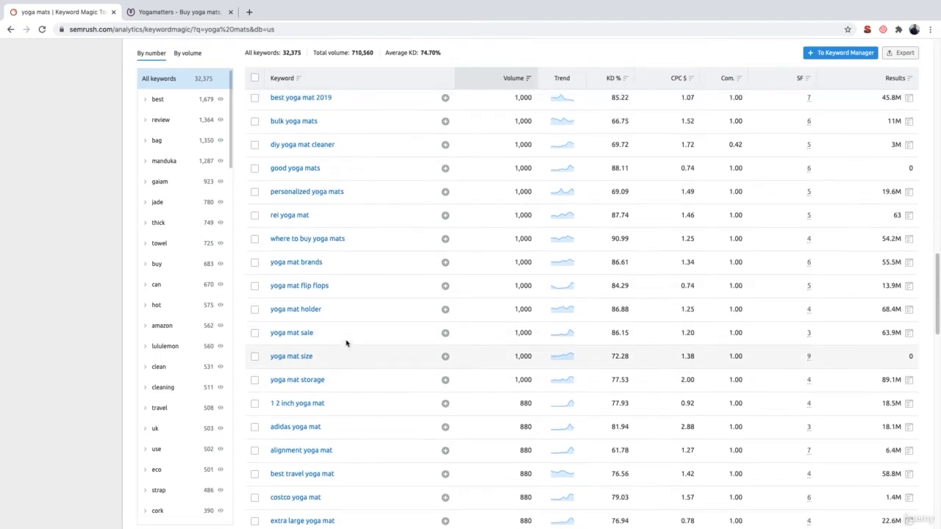
scroll(346, 341, "up", 10)
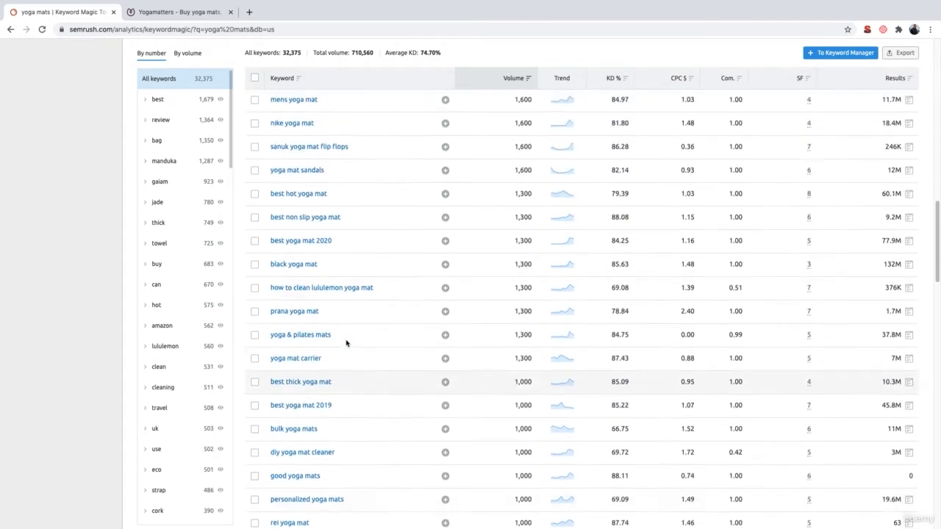
scroll(346, 343, "up", 8)
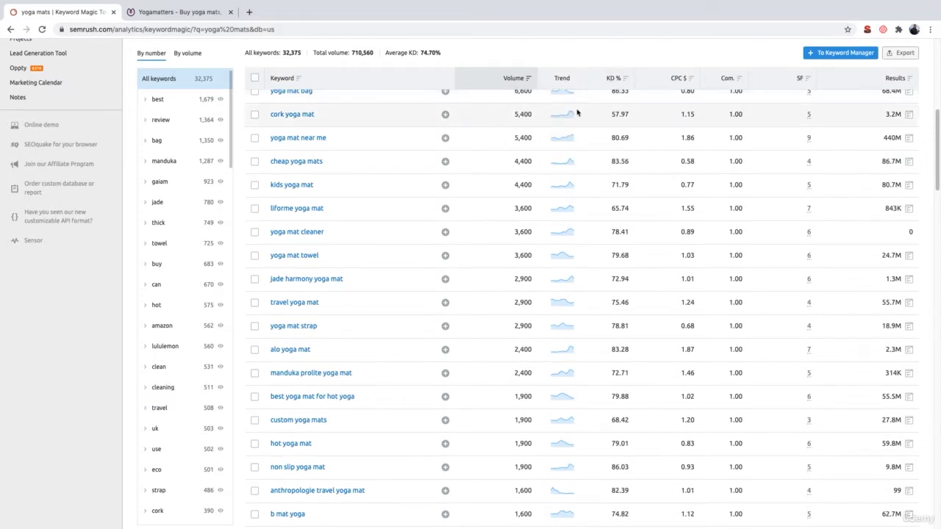
scroll(587, 141, "up", 3)
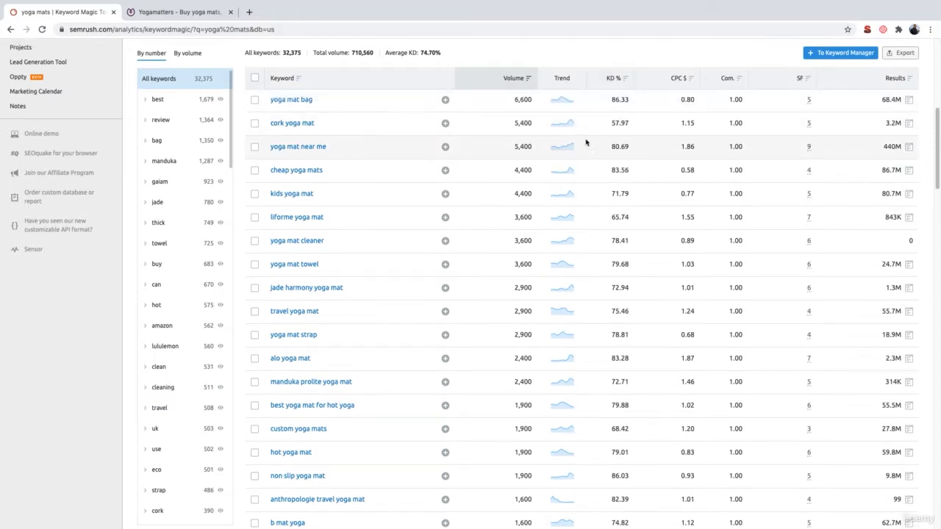
scroll(586, 141, "up", 3)
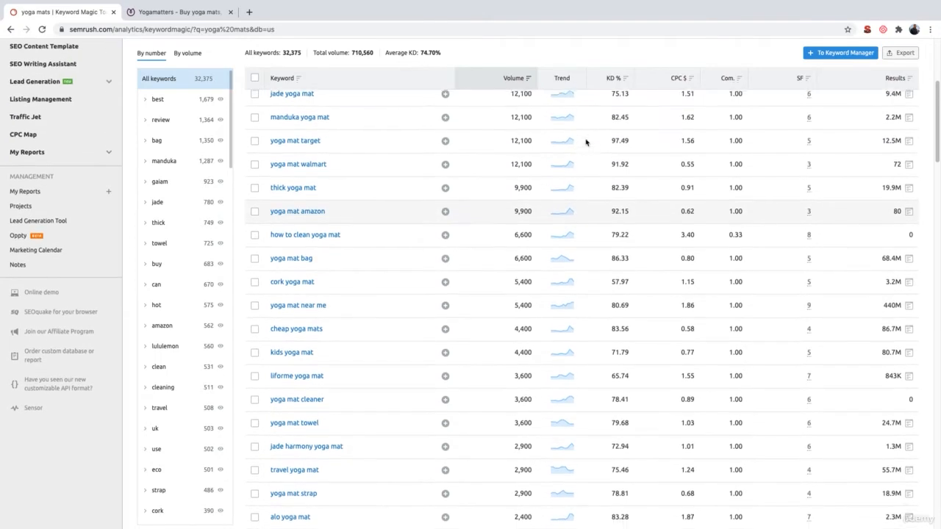
Examine what the Com. and SF columns of the keyword table mean.
scroll(587, 142, "up", 4)
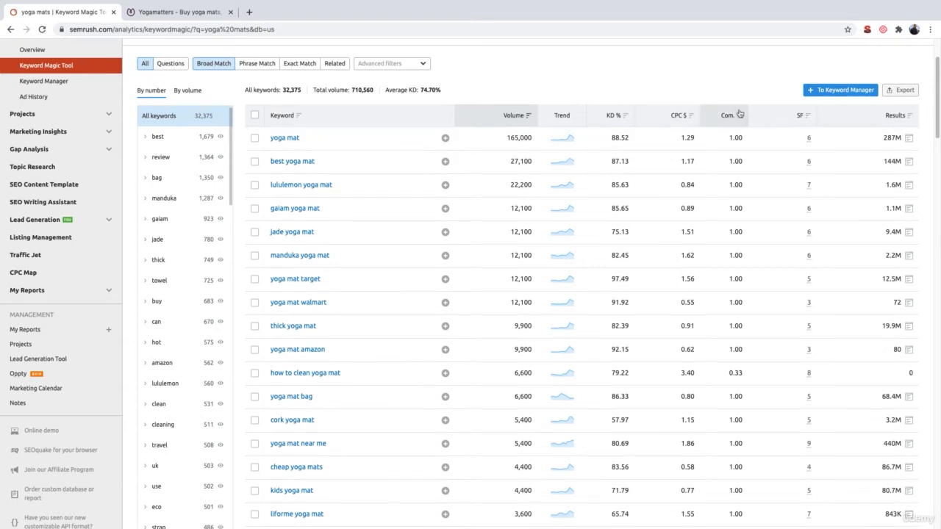
mouse_move(733, 120)
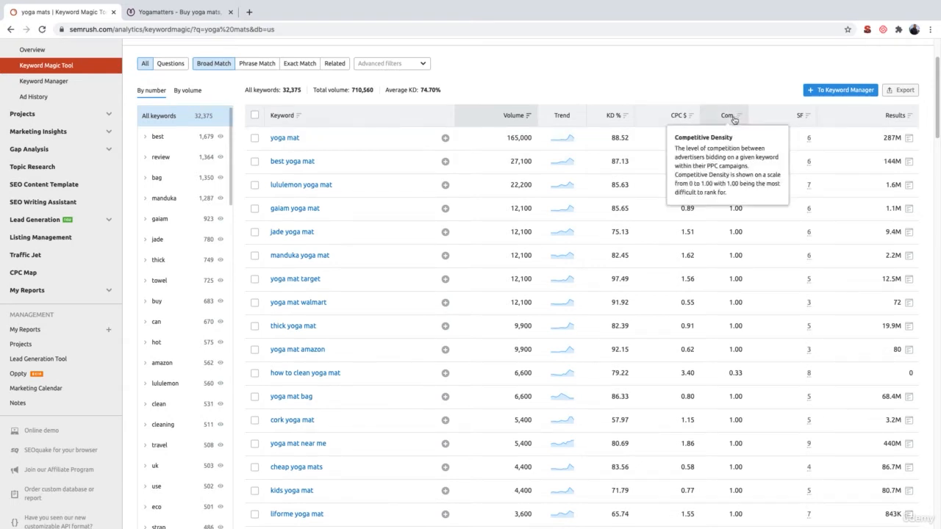
mouse_move(800, 121)
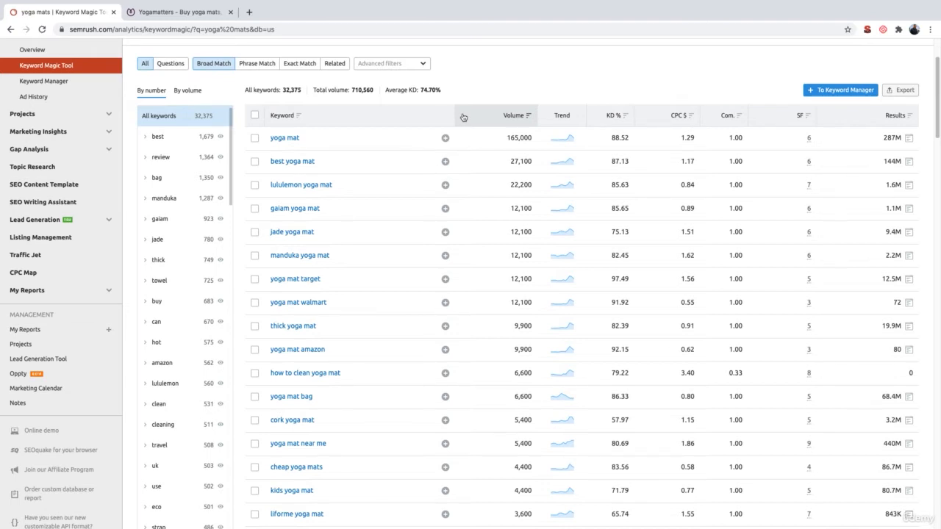
scroll(463, 117, "up", 1)
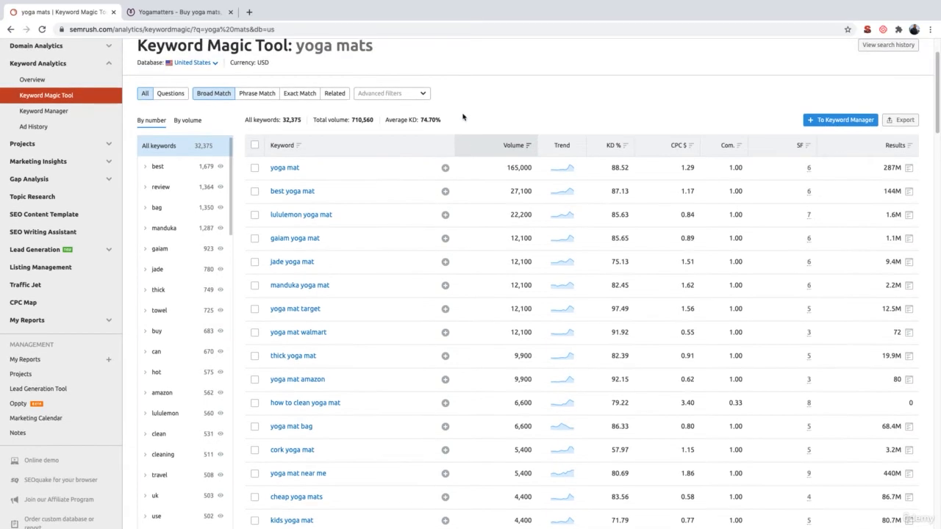
scroll(392, 221, "up", 2)
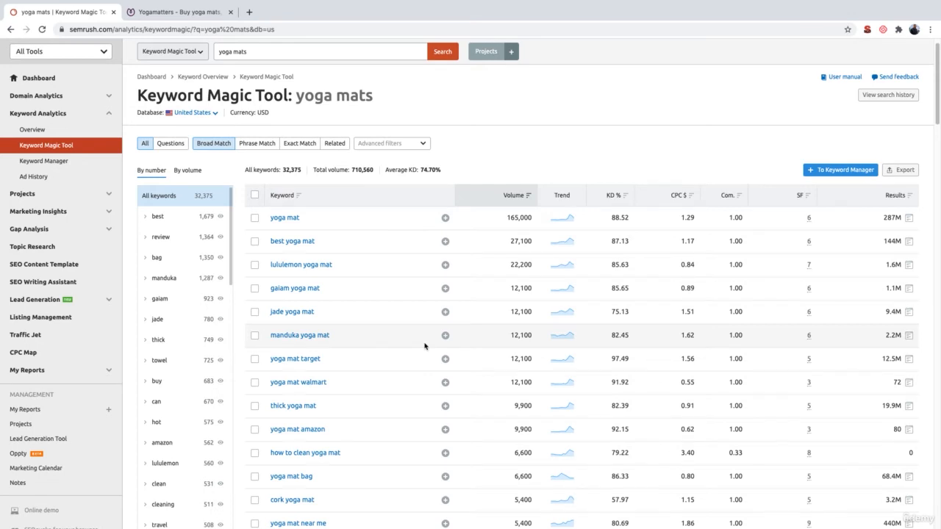
Filter the yoga mats keyword list to a minimum search volume of 100.
left_click(418, 144)
left_click(293, 215)
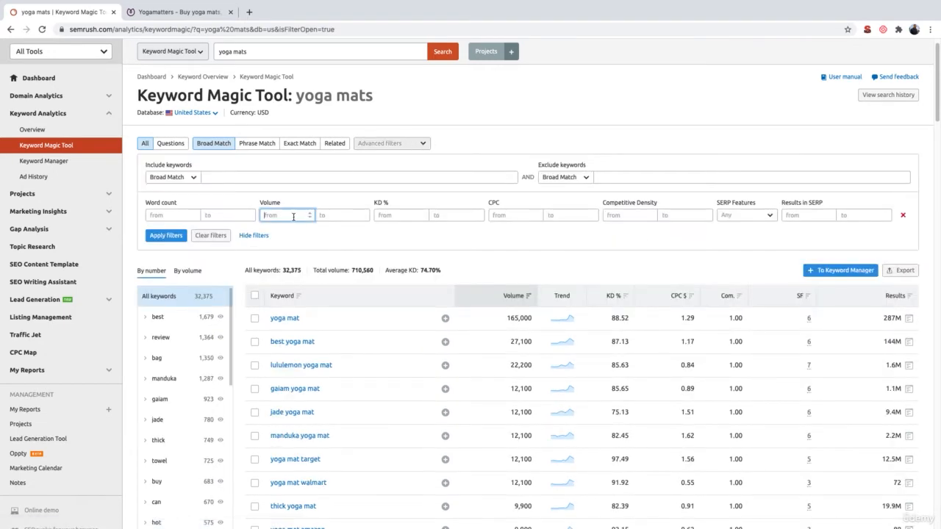
type("100")
left_click(171, 237)
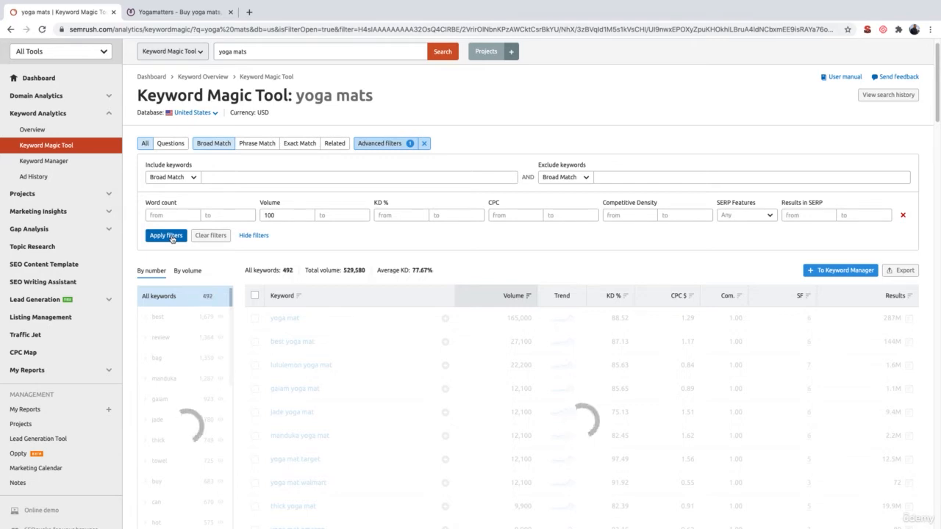
scroll(172, 236, "up", 1)
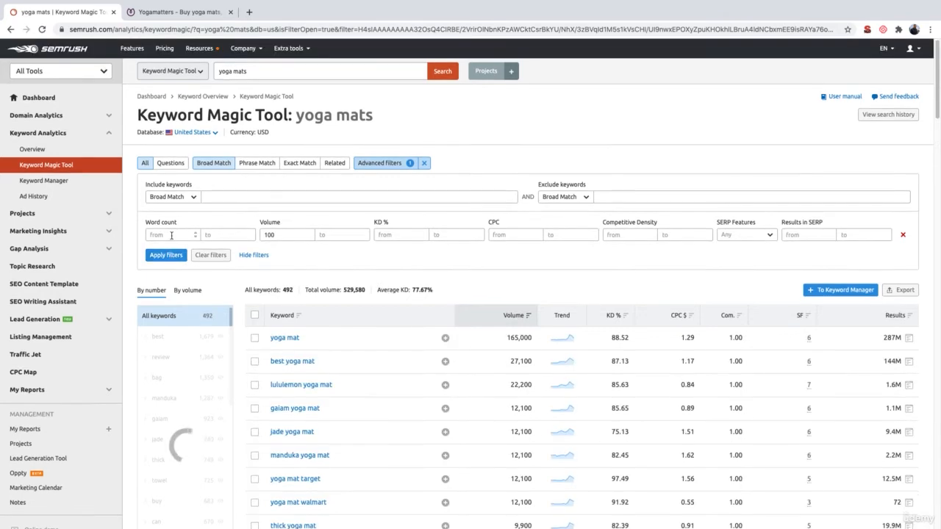
scroll(171, 235, "down", 2)
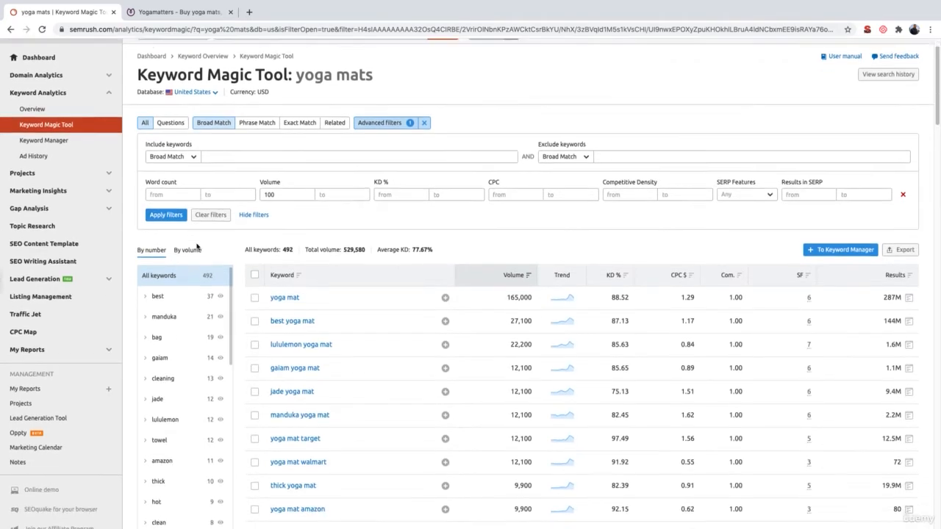
Check the number of filtered keywords and look over the highest-volume yoga mat keywords.
double_click(287, 234)
scroll(290, 235, "down", 1)
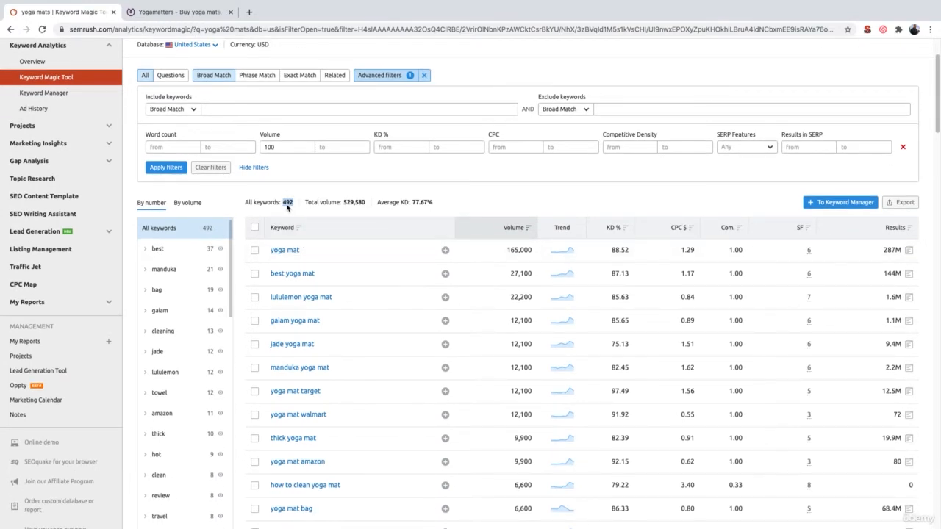
scroll(359, 223, "down", 1)
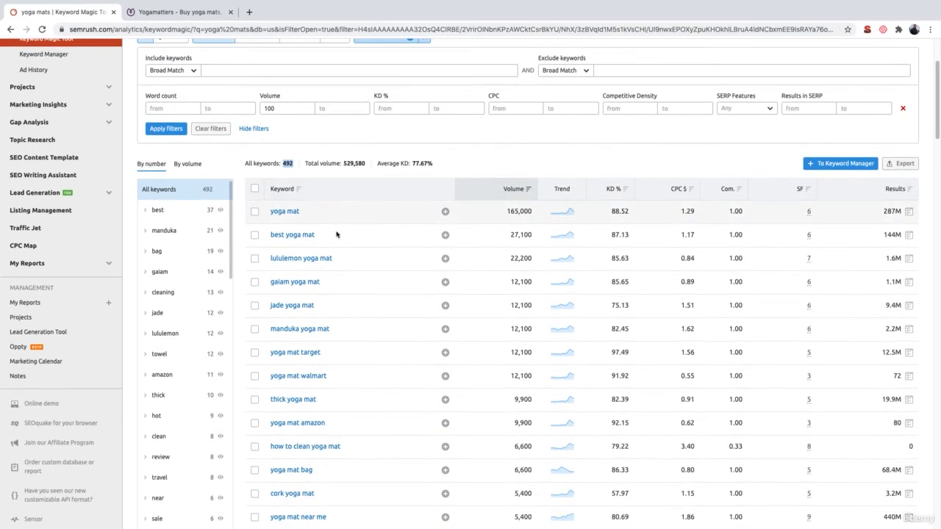
scroll(374, 301, "down", 1)
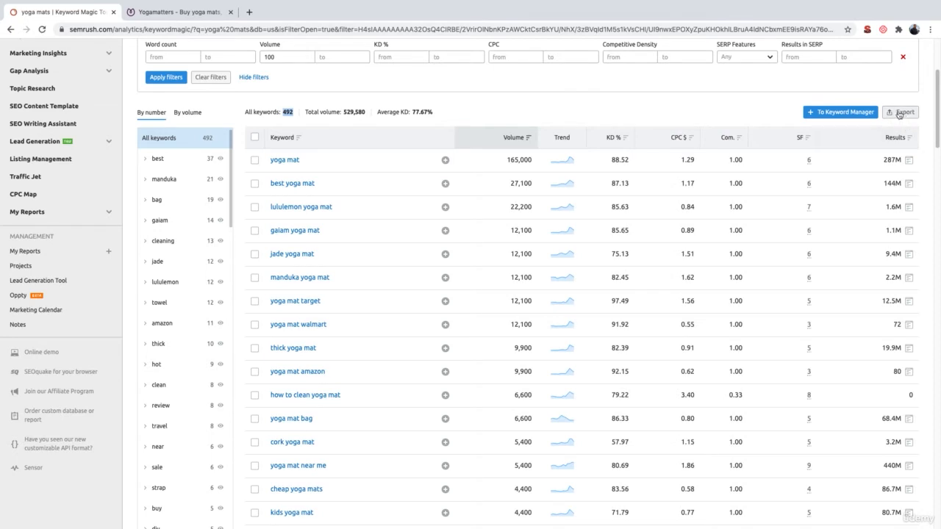
left_click(286, 119)
double_click(287, 112)
Switch to Excel to view the Keyword column on the Master sheet of Keyword Research Template, and return to the keyword list.
key("ctrl+Right")
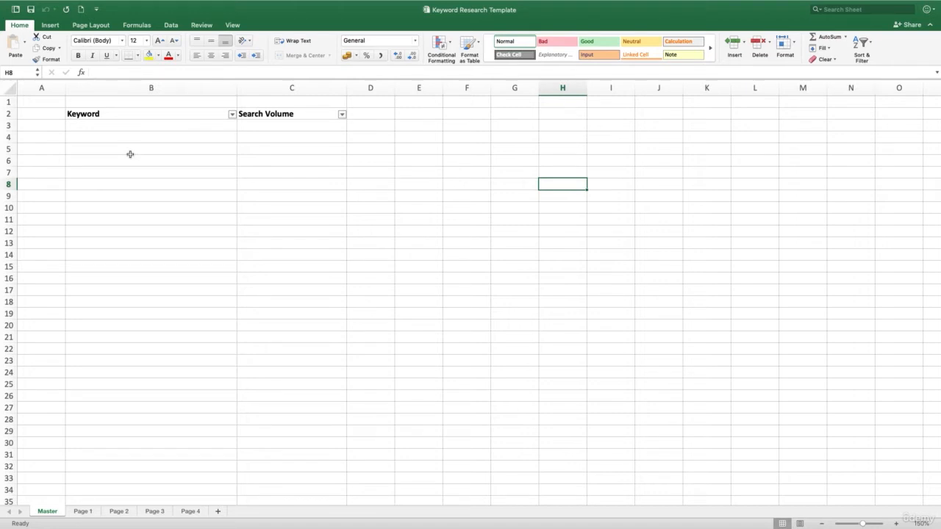
left_click_drag(133, 127, 130, 209)
key("ctrl+Left")
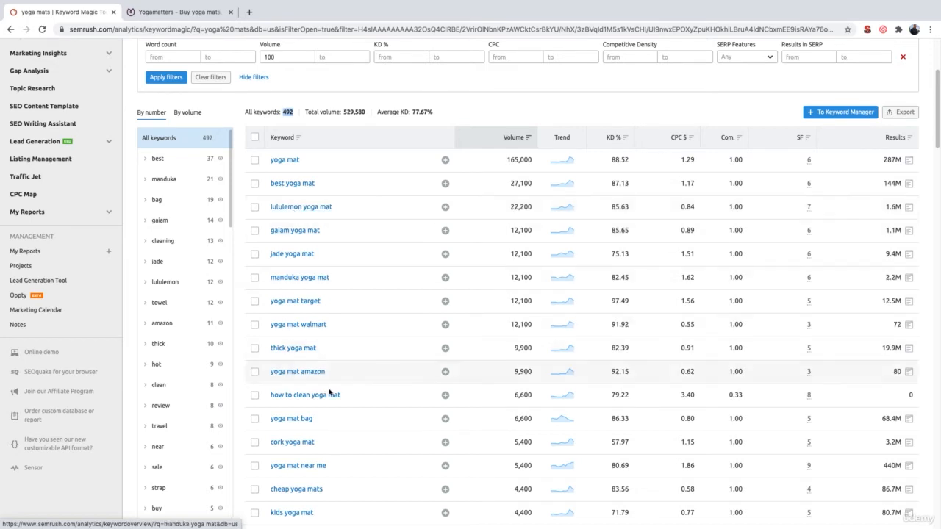
Scan the keyword list, switch to the Yogamatters site, and look through its Travel Yoga Mats category.
scroll(298, 338, "down", 3)
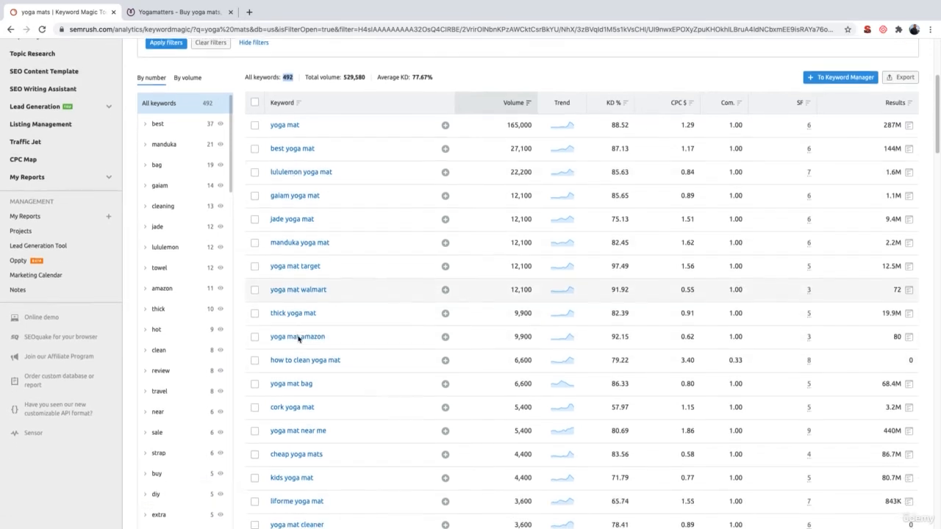
scroll(296, 471, "down", 2)
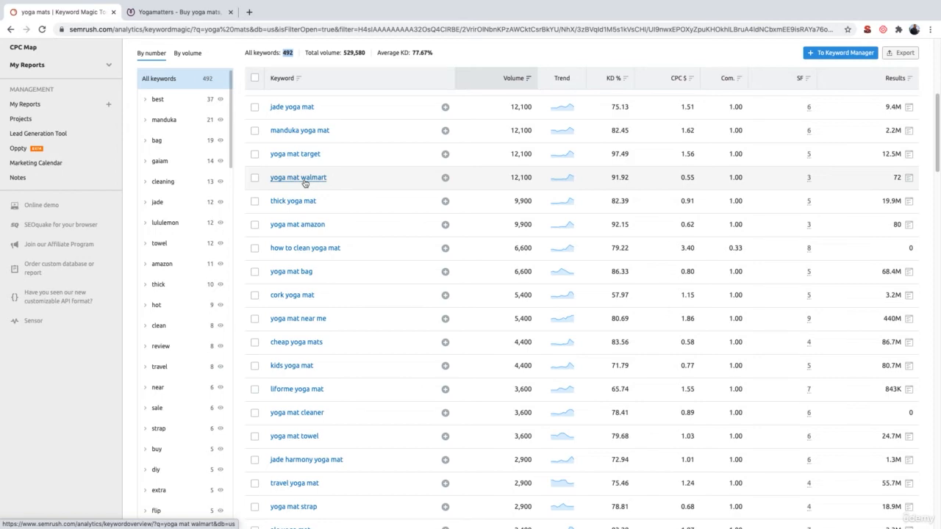
left_click(183, 13)
mouse_move(308, 126)
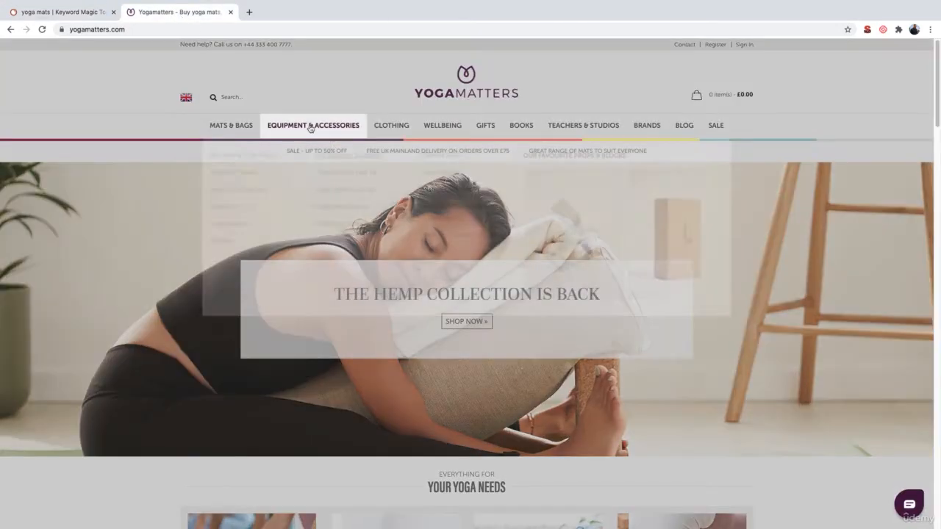
mouse_move(233, 130)
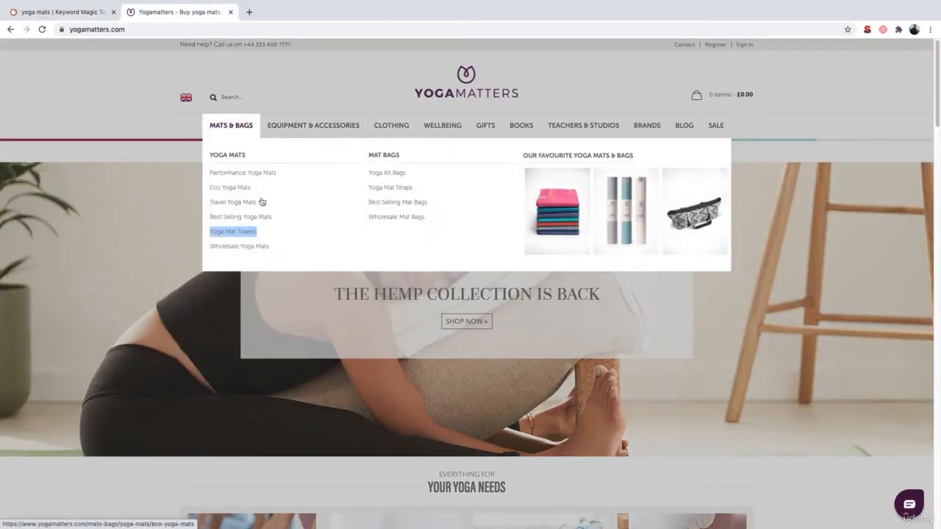
left_click(239, 204)
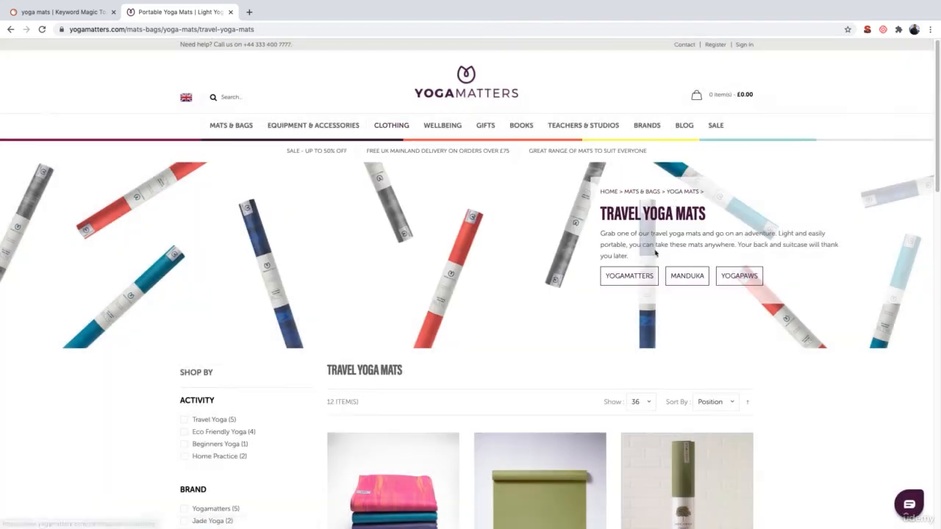
scroll(600, 367, "down", 2)
scroll(512, 243, "down", 1)
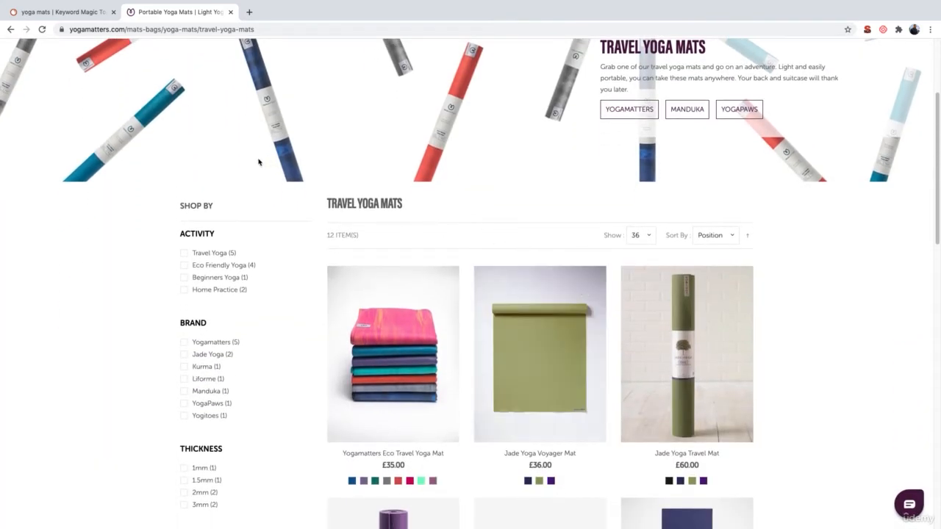
Compare the filtered SEMrush keywords with the Yogamatters Travel Yoga Mats page and review the keyword groups.
left_click(59, 12)
scroll(350, 218, "up", 5)
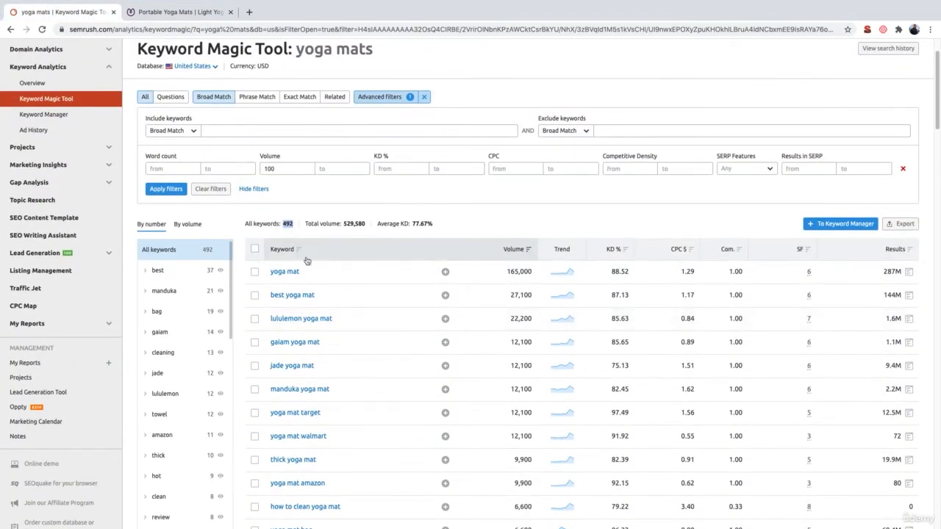
scroll(318, 342, "down", 5)
scroll(318, 342, "down", 1)
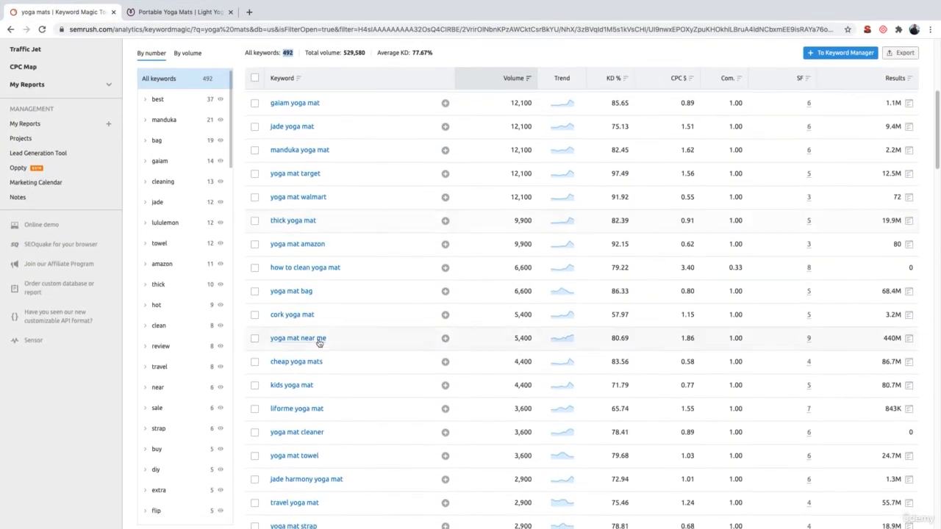
left_click(199, 12)
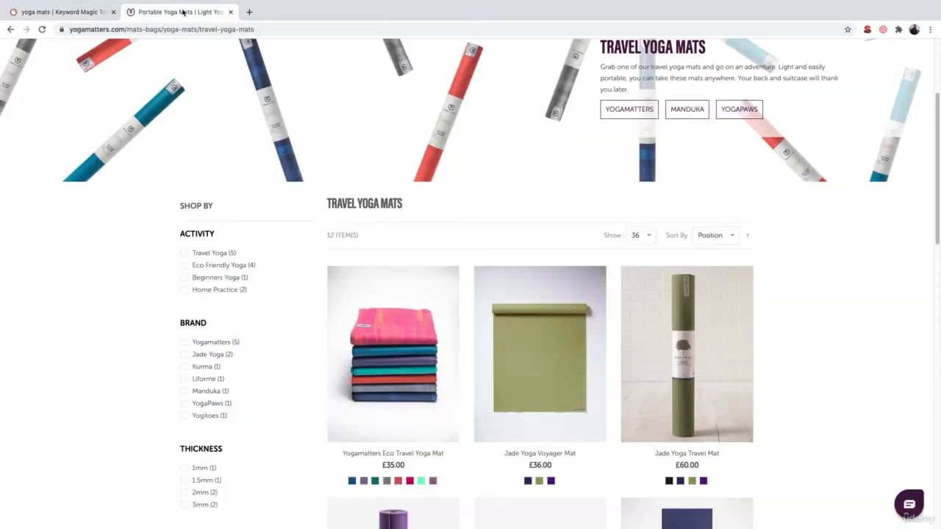
left_click(72, 13)
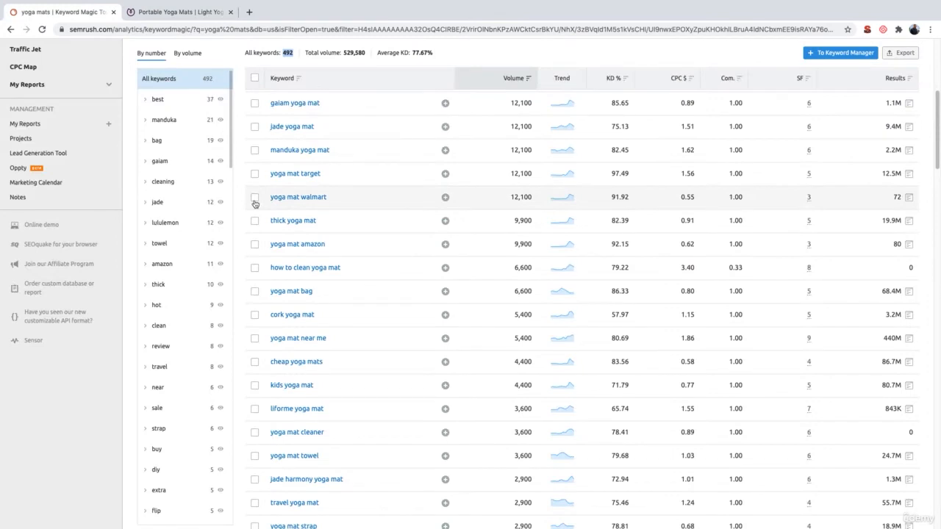
scroll(254, 203, "up", 3)
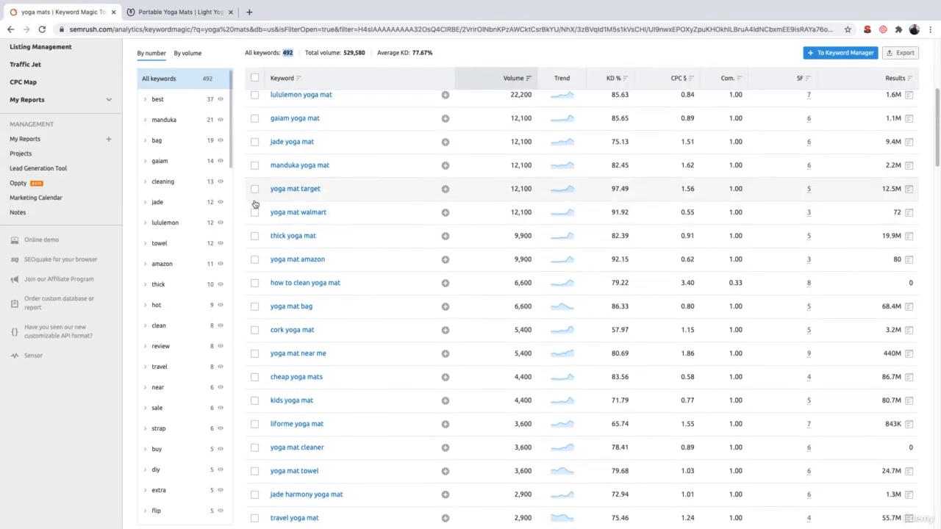
scroll(255, 204, "up", 2)
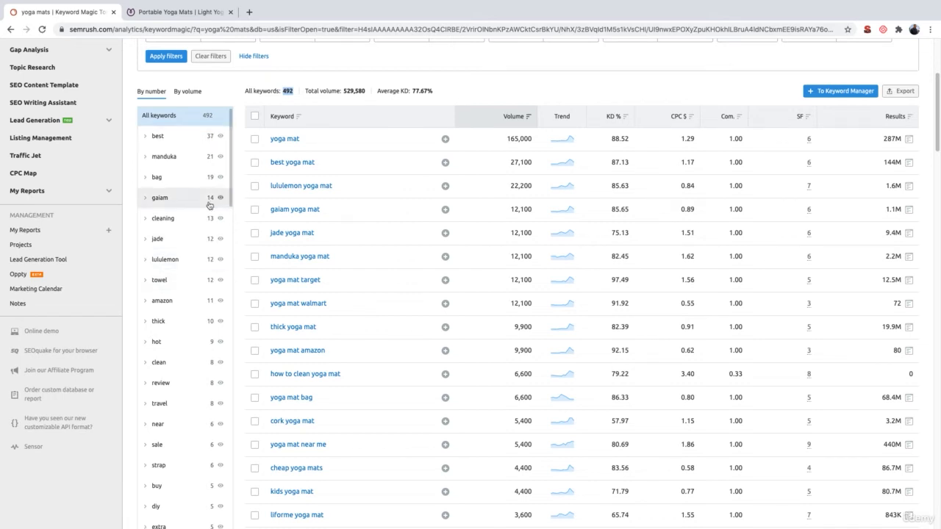
Show the lululemon keyword group and review its keywords and search volumes.
left_click(178, 262)
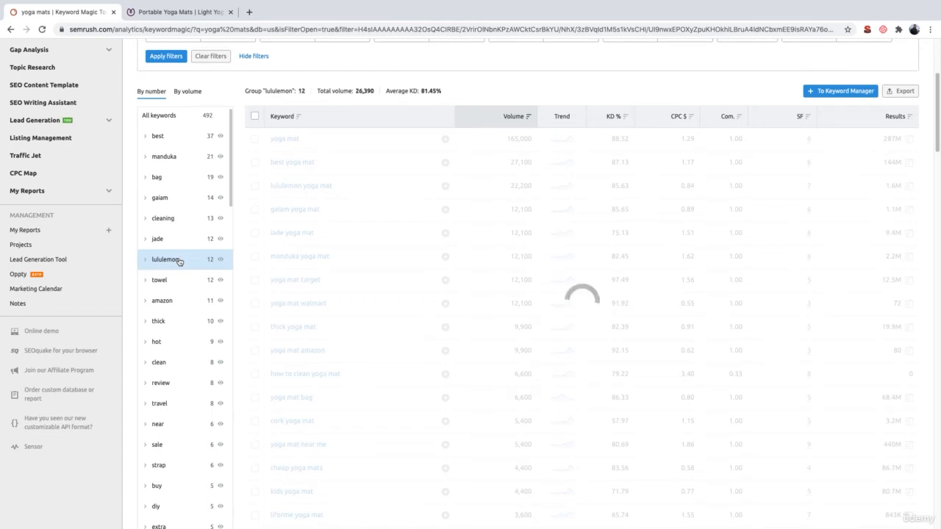
scroll(179, 262, "down", 2)
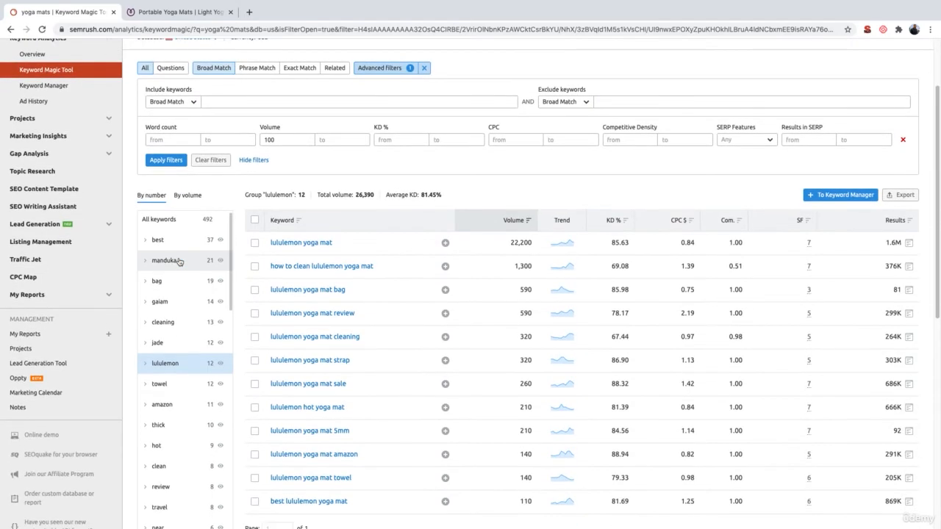
scroll(318, 238, "down", 1)
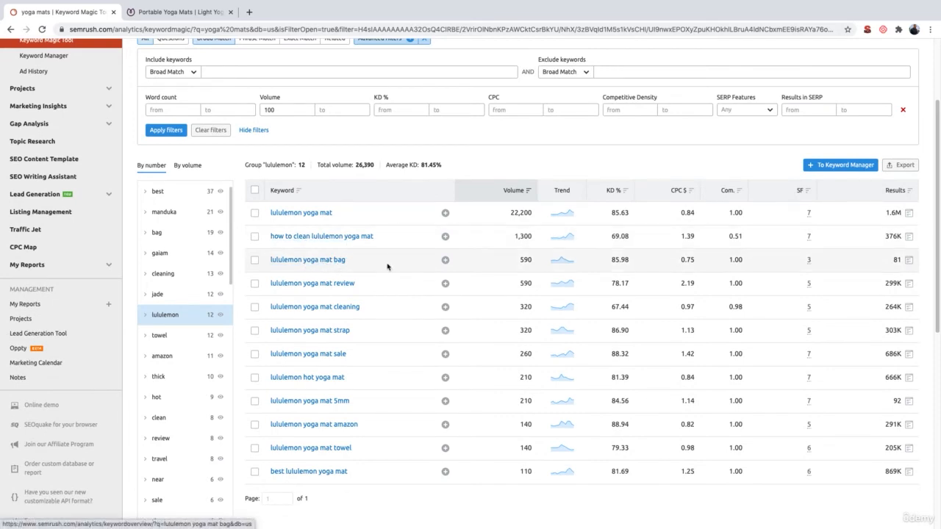
scroll(331, 264, "down", 1)
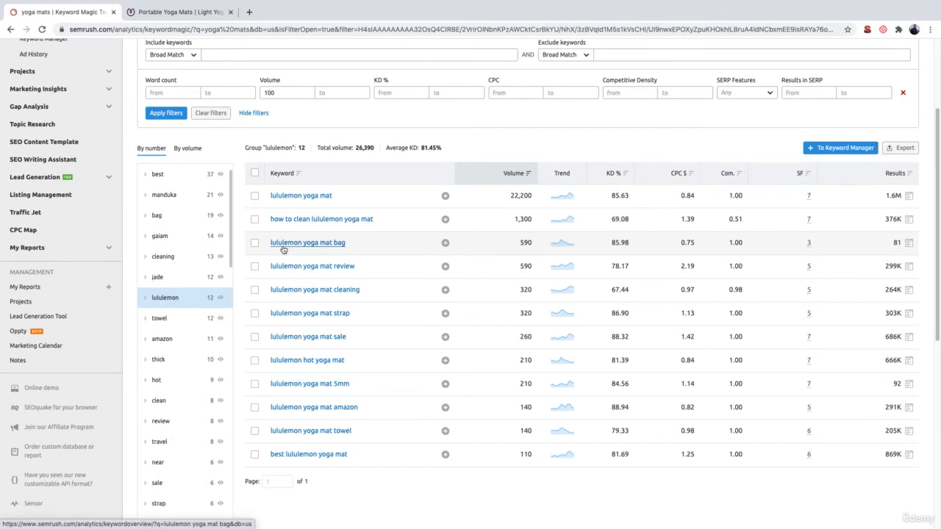
Show the travel keyword group and review its keywords and search volumes.
scroll(172, 418, "down", 2)
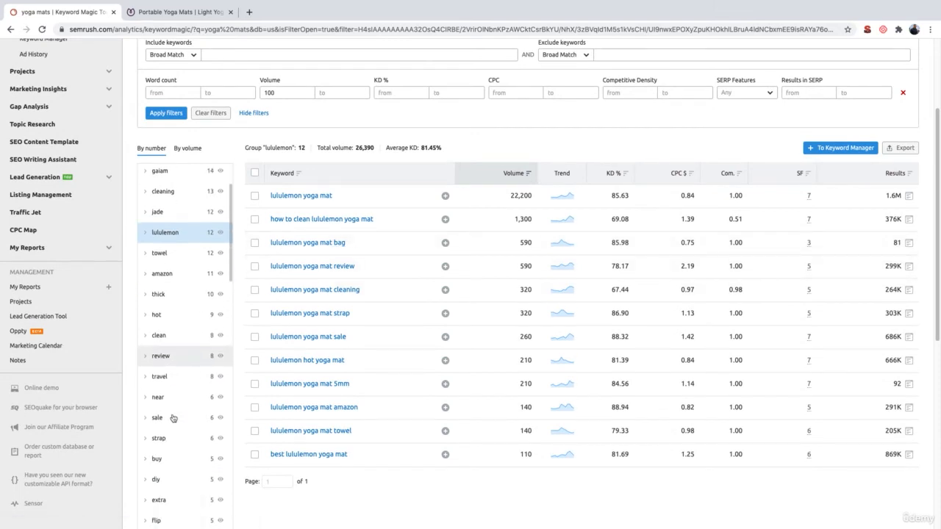
left_click(160, 377)
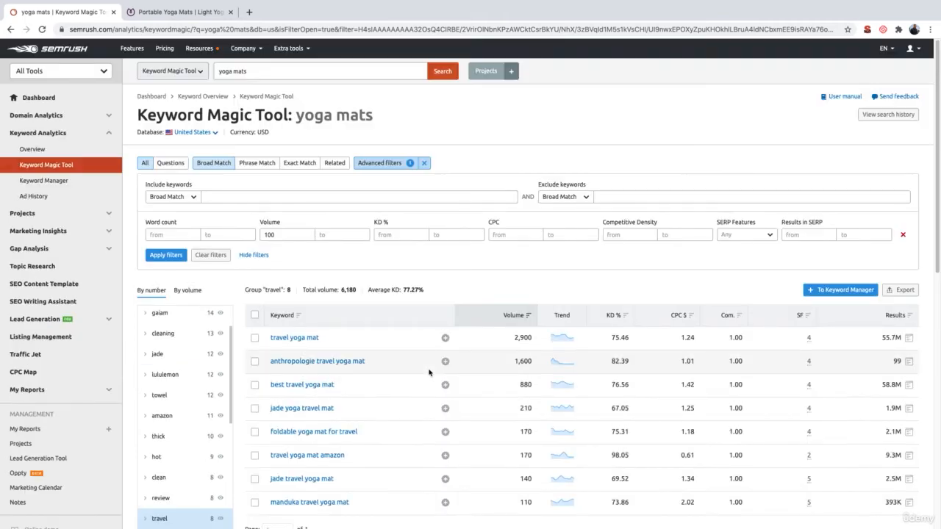
scroll(429, 372, "down", 1)
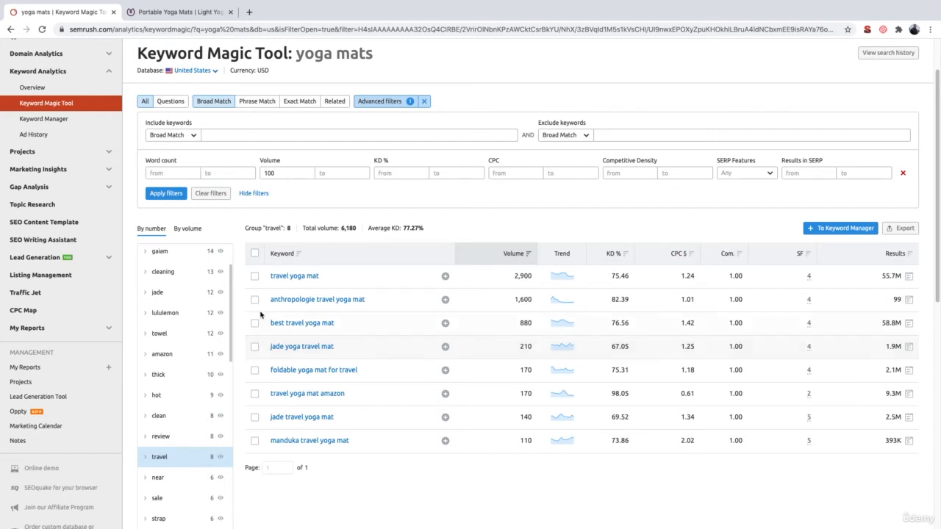
Narrow the yoga mats keywords to the towel group and look over its full list.
left_click(177, 334)
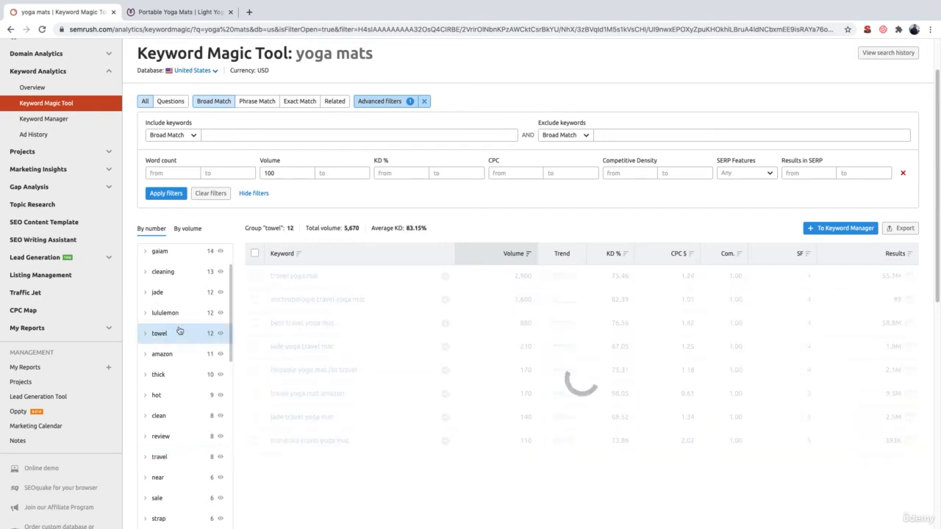
scroll(211, 357, "down", 2)
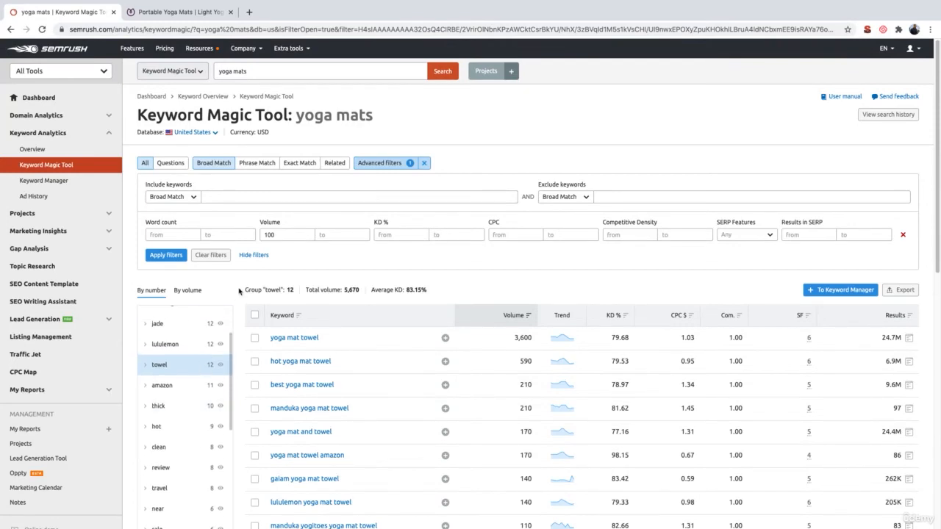
scroll(238, 291, "down", 2)
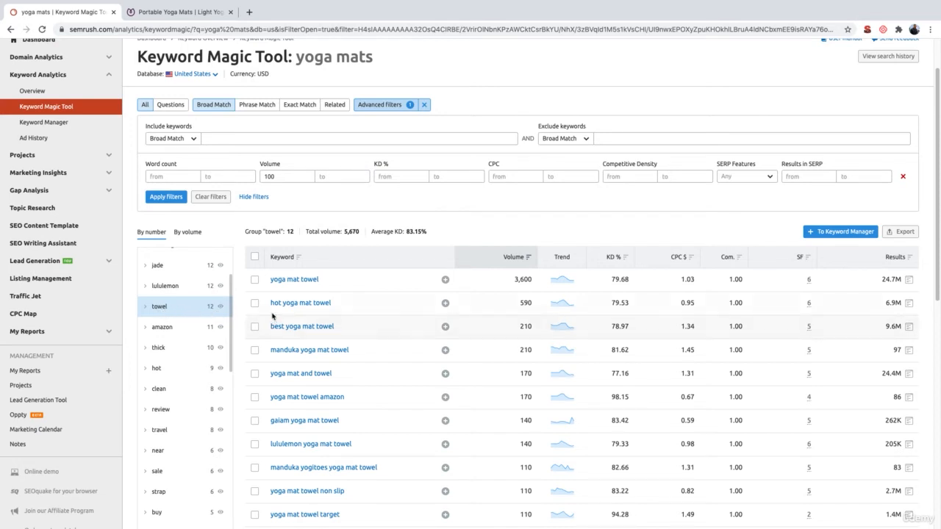
scroll(287, 345, "down", 2)
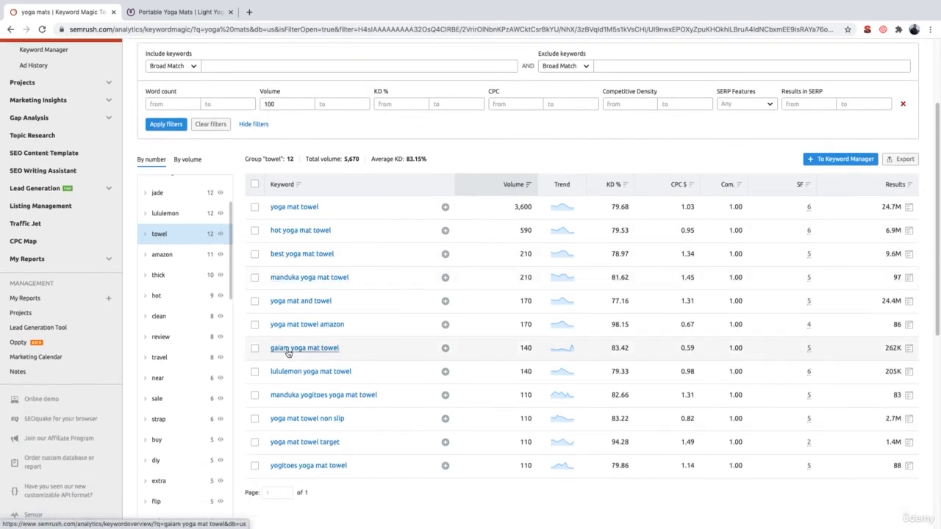
Export only the towel keyword group as XLSX and open the downloaded file in Excel.
left_click(897, 160)
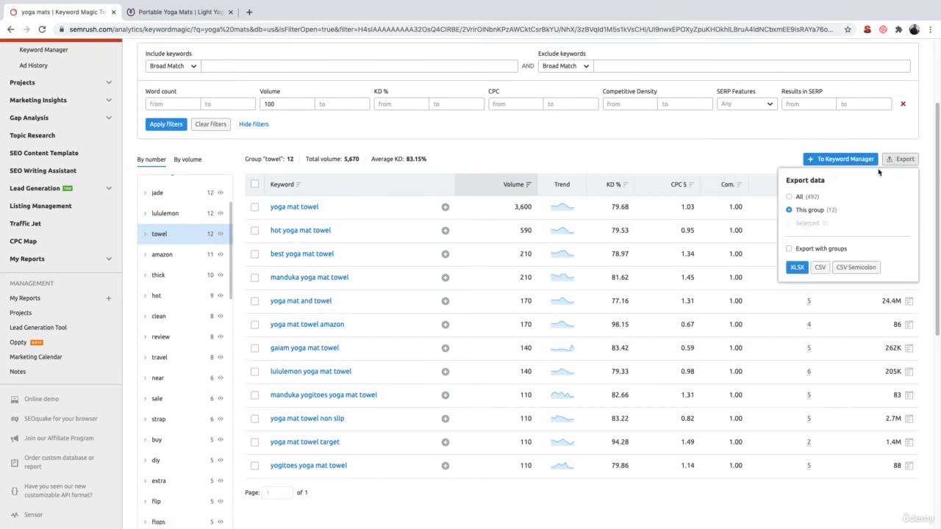
left_click(796, 268)
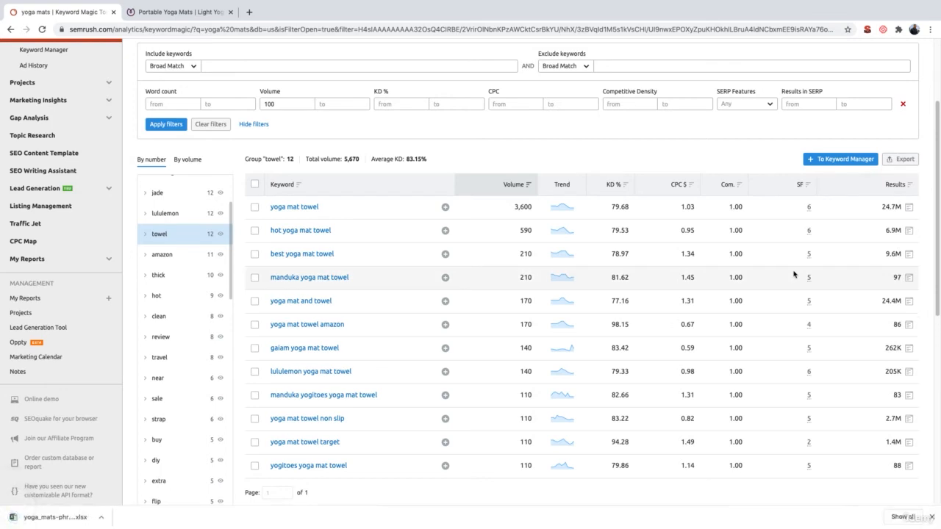
left_click(35, 524)
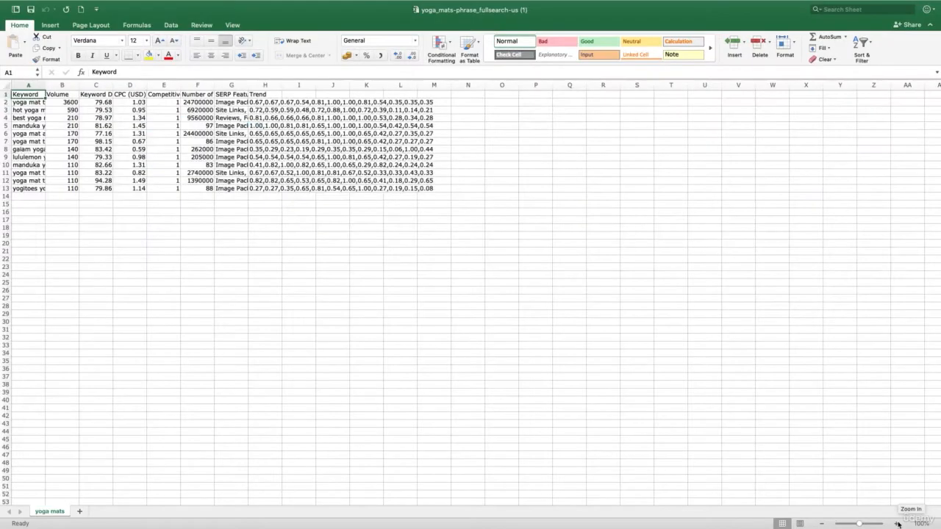
Copy the towel keywords and their search volumes, cells A2:B13, from the exported sheet.
left_click(899, 524)
left_click(898, 524)
left_click(898, 524)
left_click(898, 524)
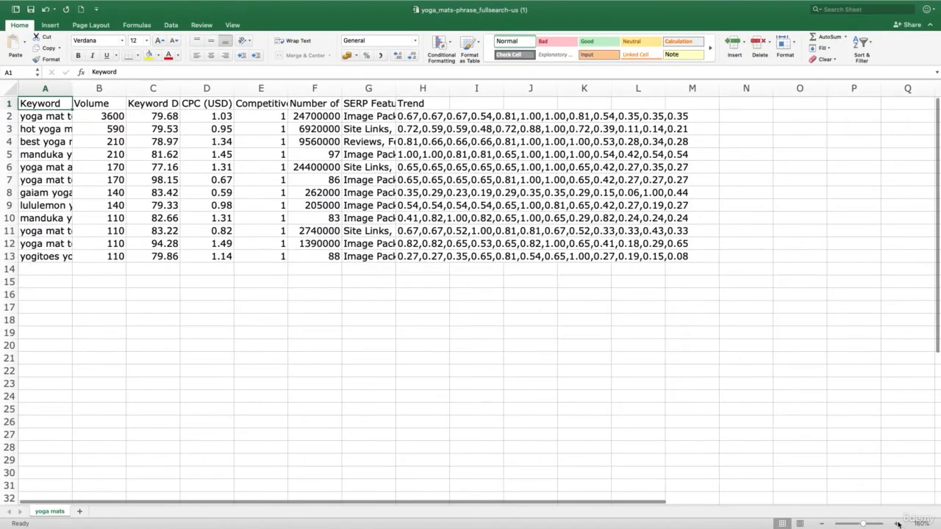
left_click(898, 524)
left_click(898, 524)
left_click(898, 524)
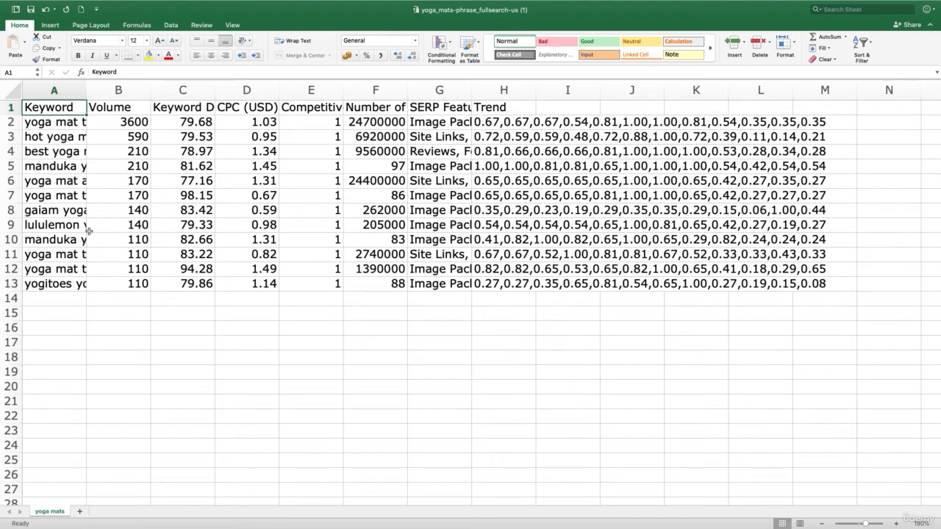
left_click(71, 89)
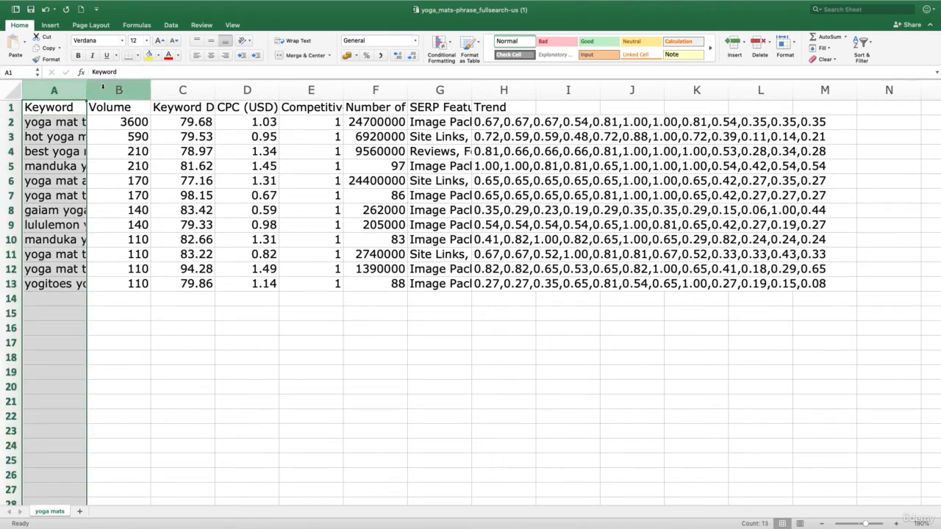
left_click(103, 86)
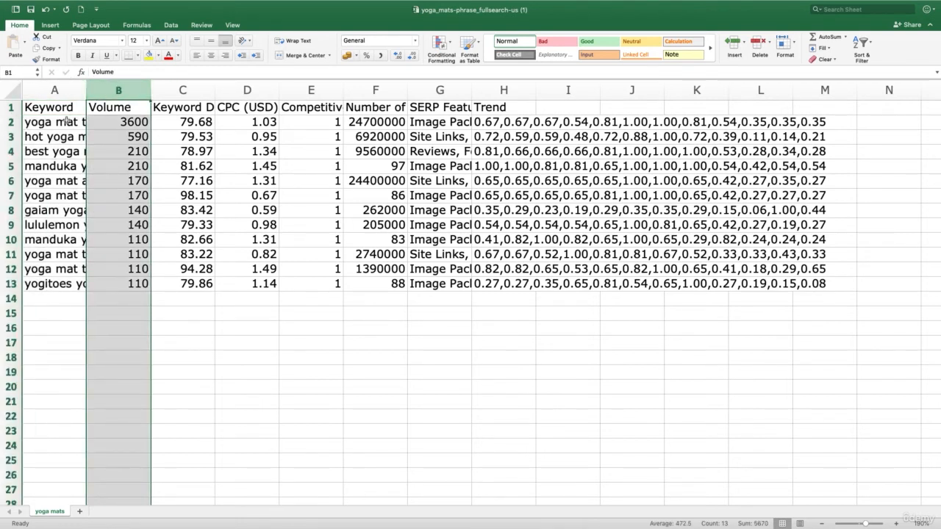
left_click_drag(66, 120, 127, 279)
key("super+c")
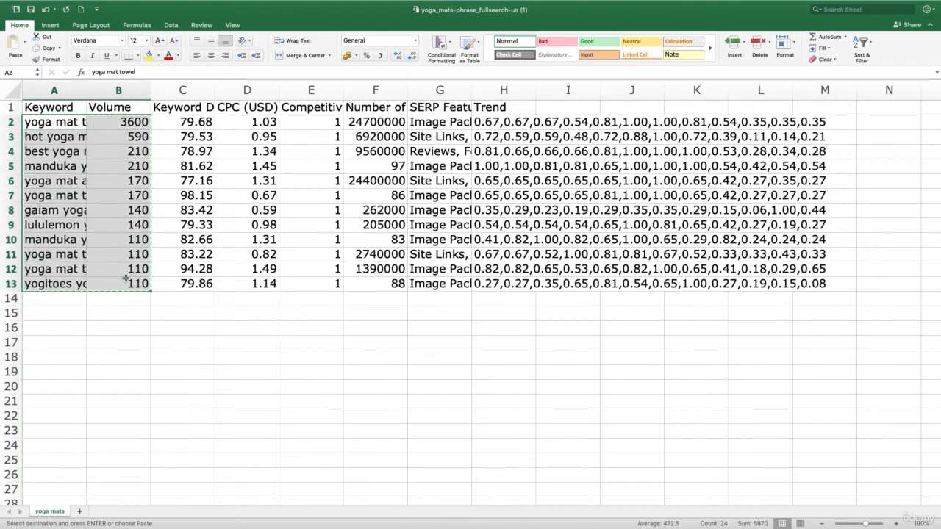
Switch to the Keyword Research Template workbook and paste the copied towel keywords and volumes into the Page 1 sheet starting at B3.
key("super+Tab")
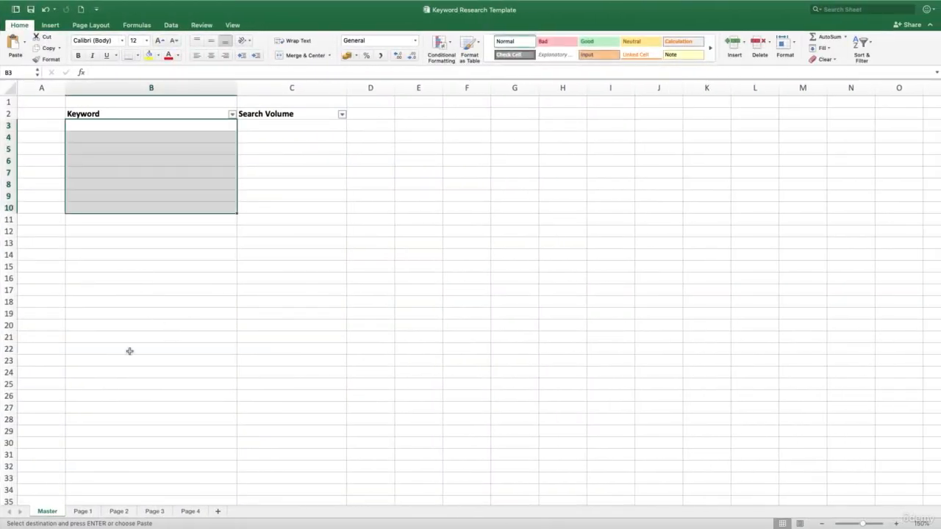
left_click(83, 510)
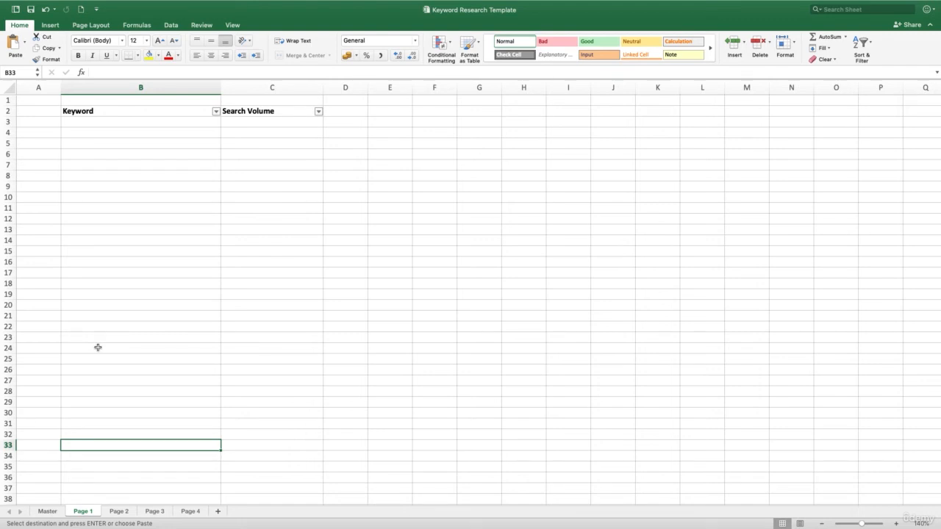
left_click(47, 511)
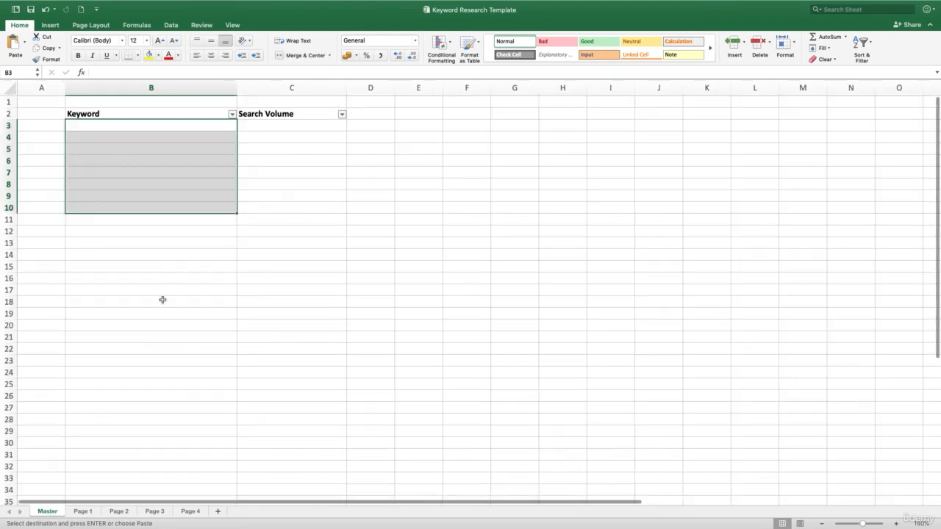
left_click(244, 363)
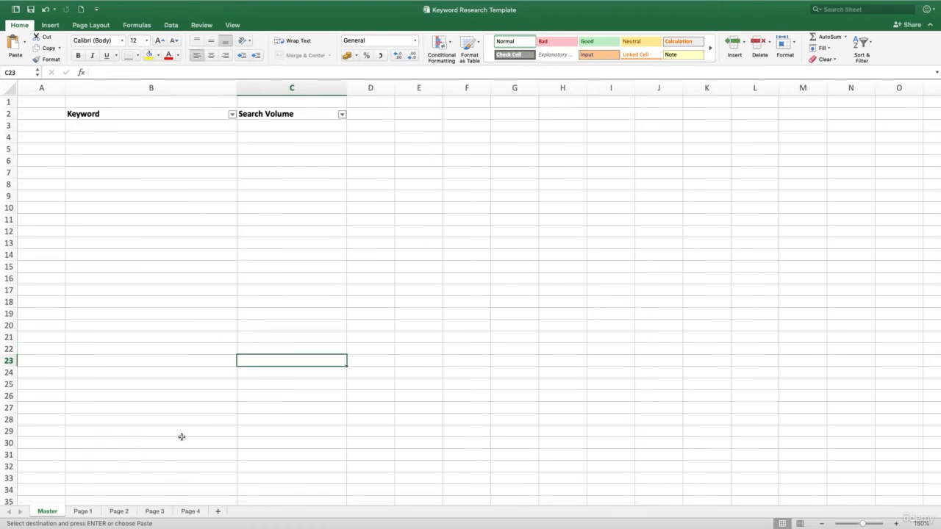
left_click(83, 510)
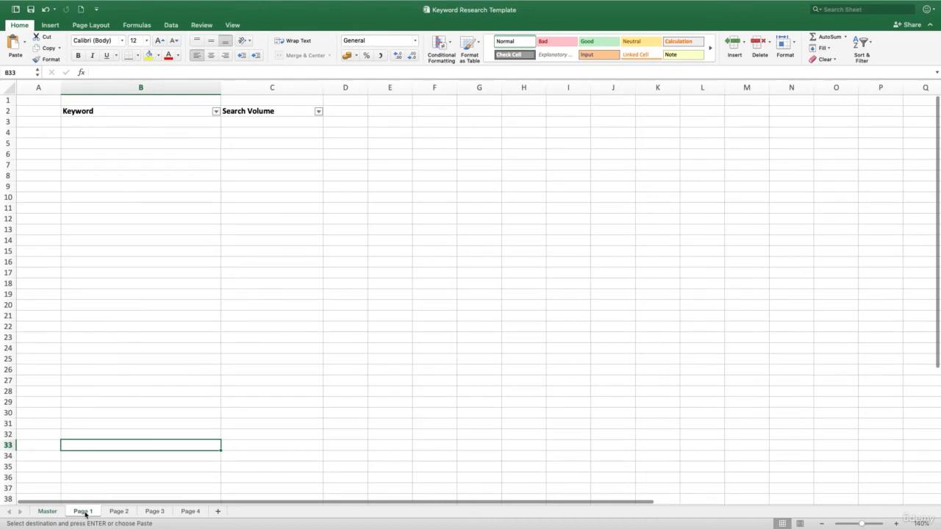
left_click(158, 123)
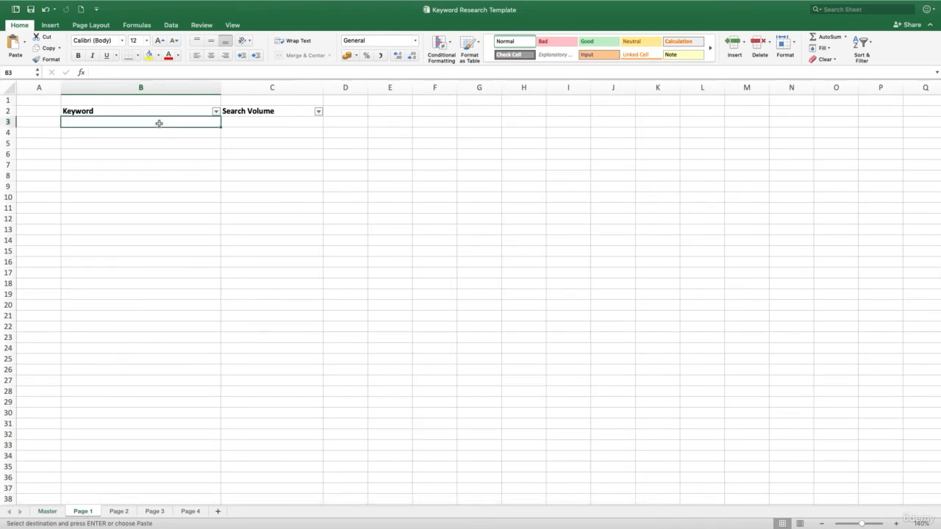
key("super+v")
left_click(246, 377)
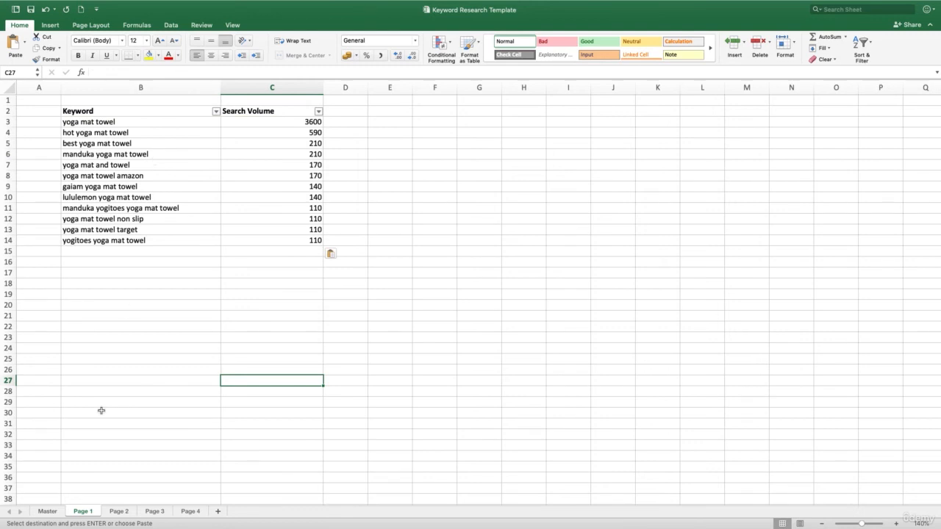
Rename the Page 1 sheet as Towel.
right_click(85, 511)
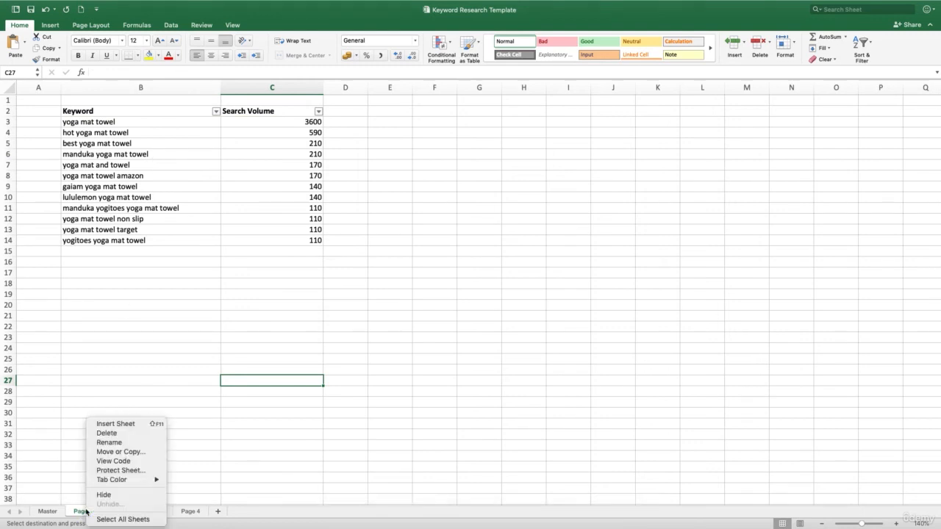
left_click(103, 444)
type("T")
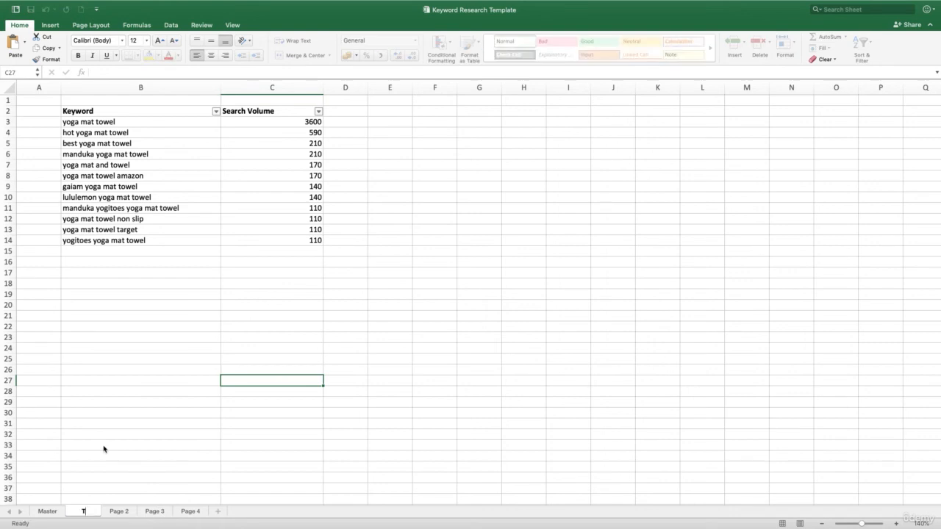
type("owel")
left_click(102, 433)
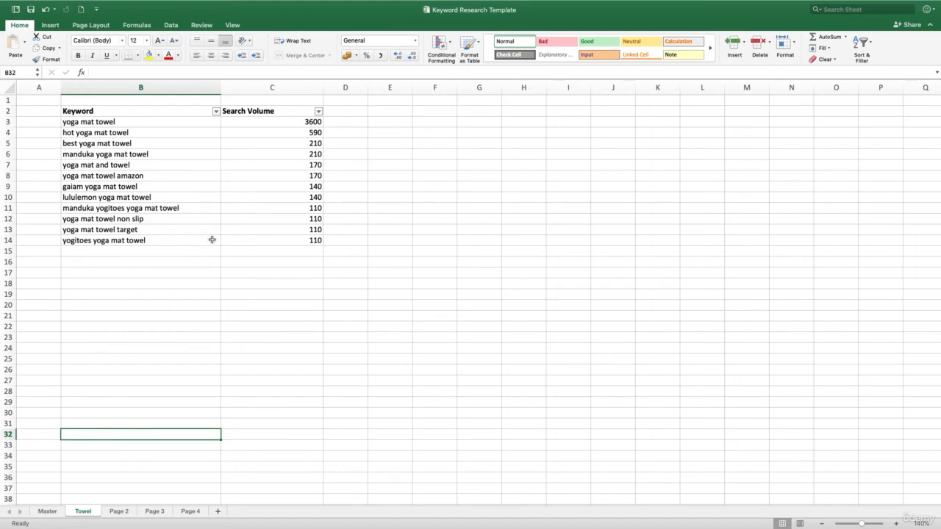
Switch to SEMrush, export only the travel keyword group as XLSX, and open the downloaded file in Excel.
key("super+Tab")
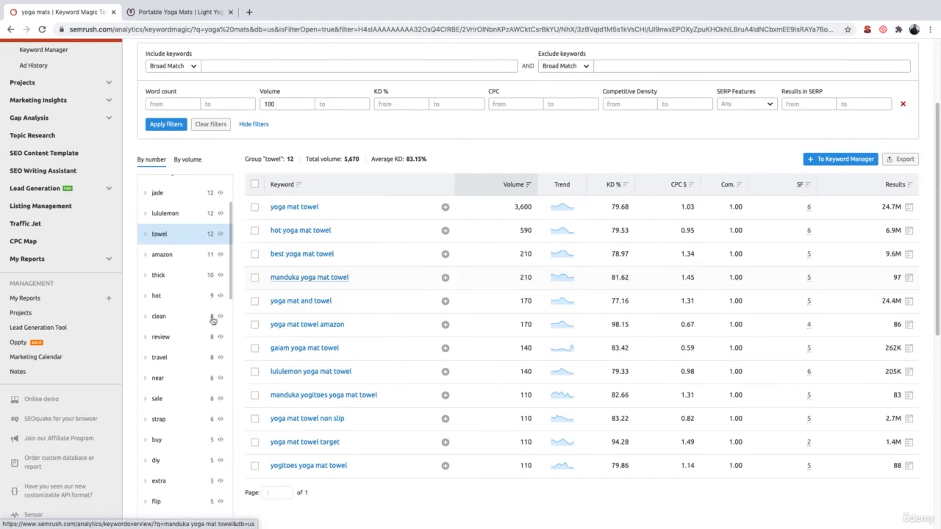
left_click(166, 358)
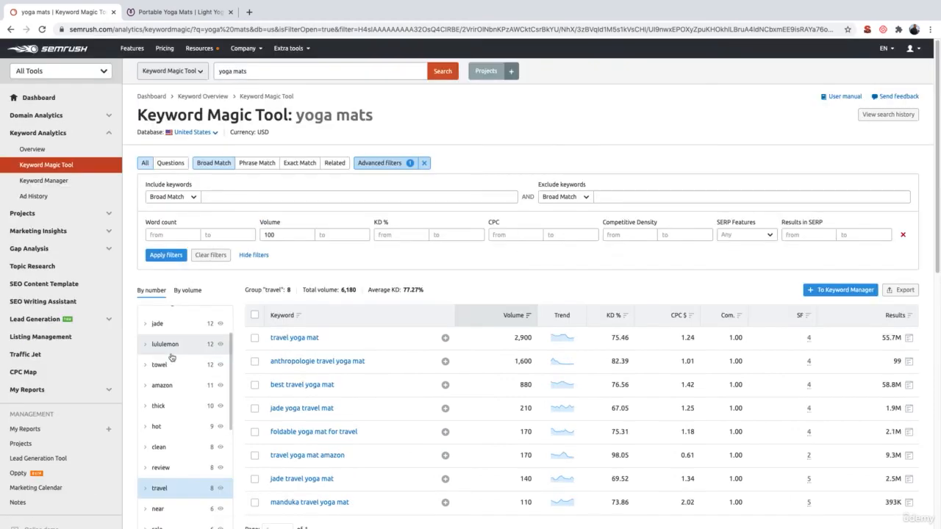
scroll(316, 220, "down", 1)
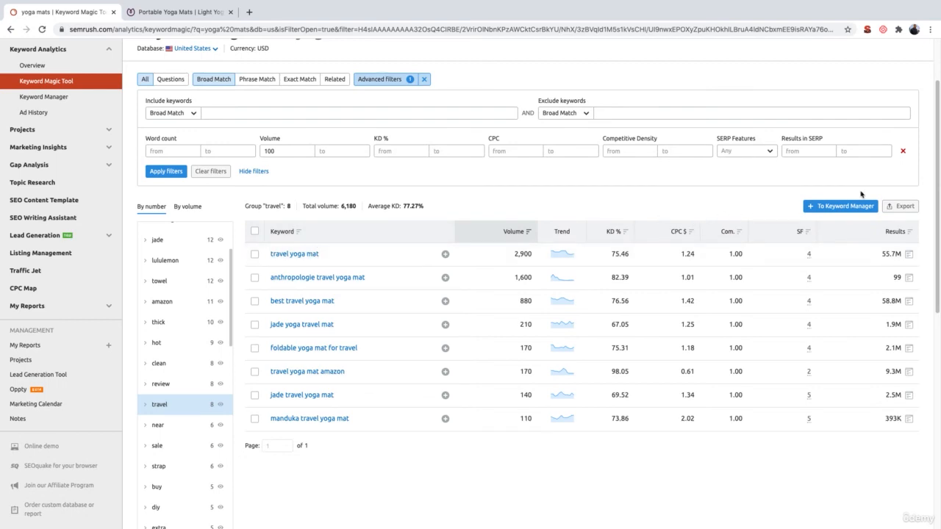
left_click(902, 207)
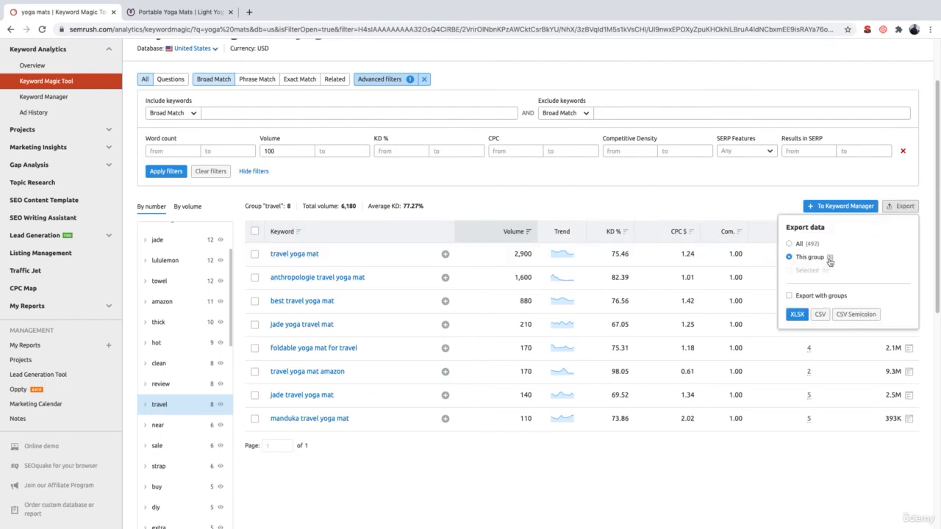
left_click(795, 314)
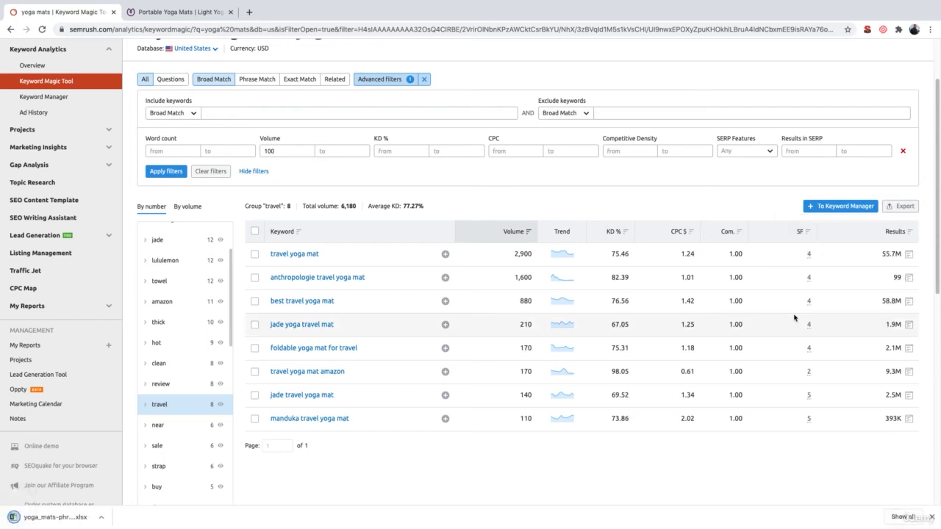
left_click(67, 517)
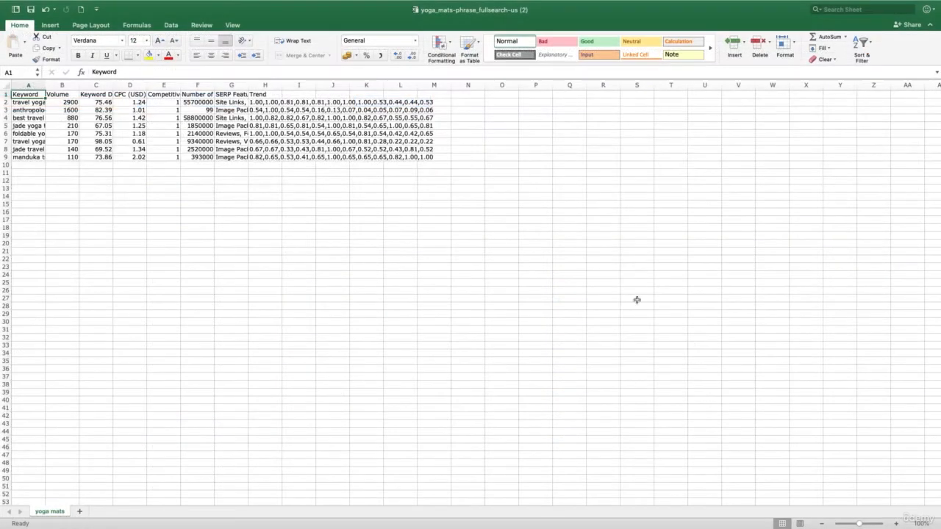
Copy the travel keywords and their search volumes, cells A2:B9, from the exported sheet.
left_click(897, 524)
left_click(897, 523)
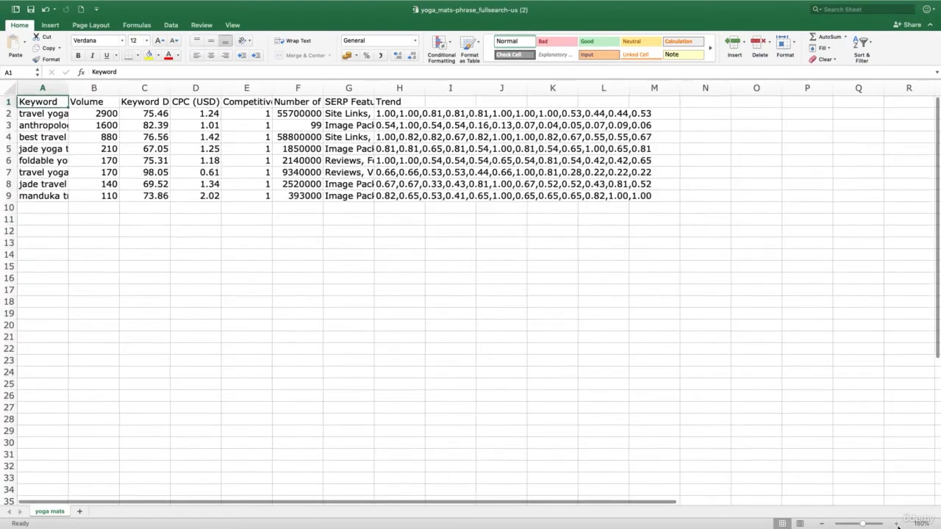
left_click(897, 523)
left_click(897, 523)
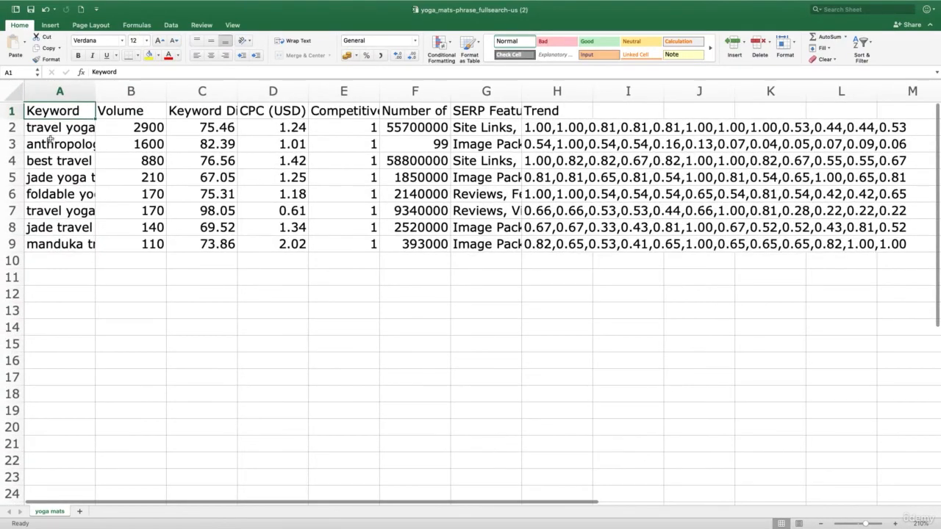
left_click_drag(37, 130, 116, 241)
key("super+c")
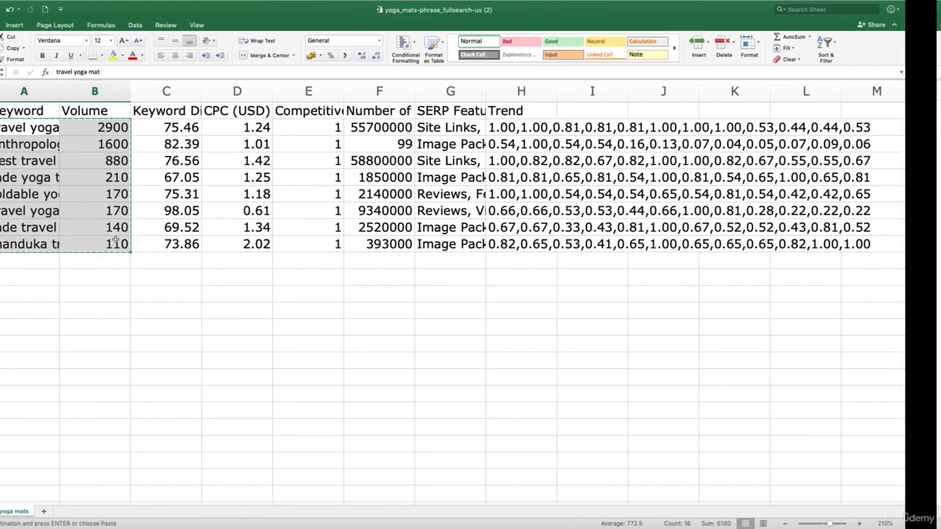
Switch to the Keyword Research Template workbook and paste the travel keywords and volumes into the Page 2 sheet starting at B3.
key("ctrl+Right")
key("ctrl+Right")
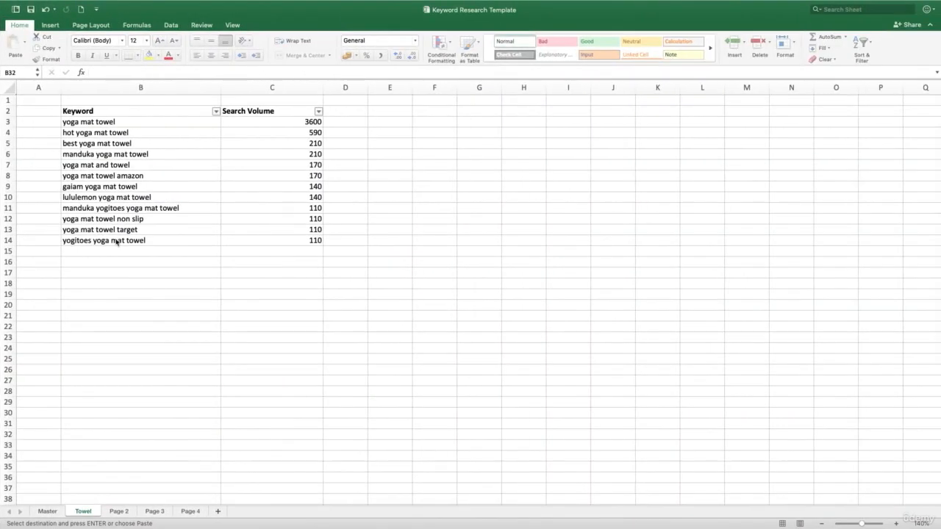
left_click(119, 511)
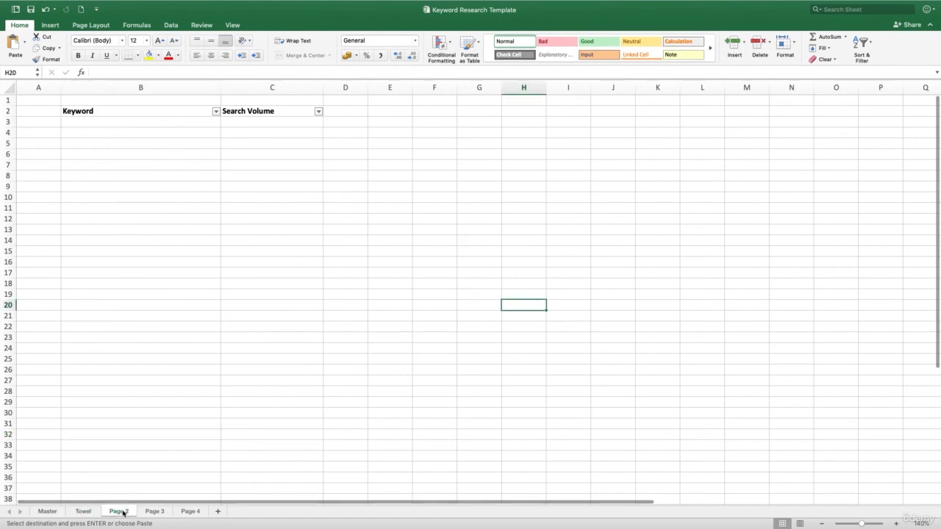
left_click(123, 122)
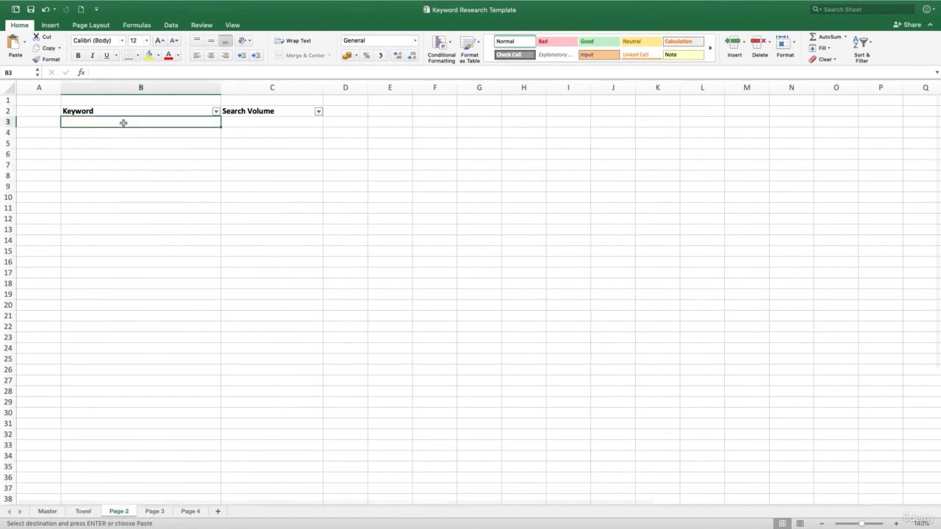
key("super+v")
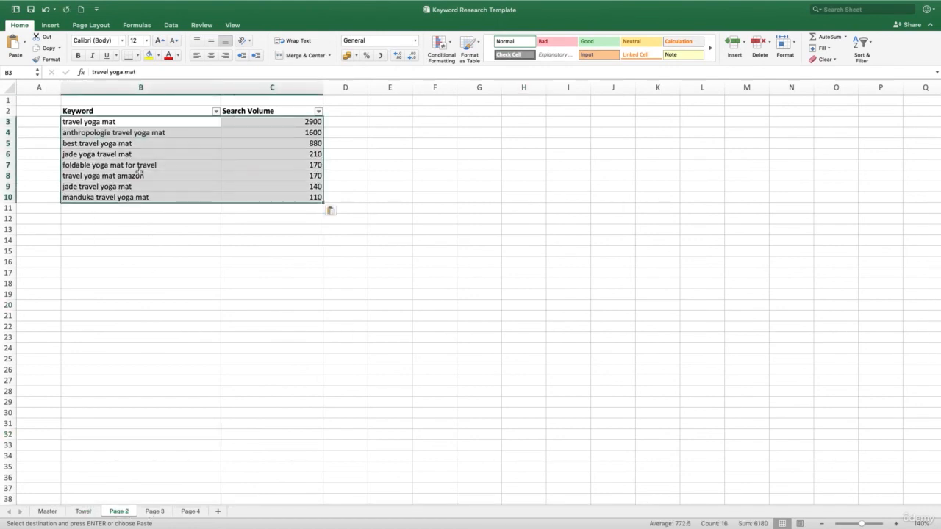
left_click(147, 447)
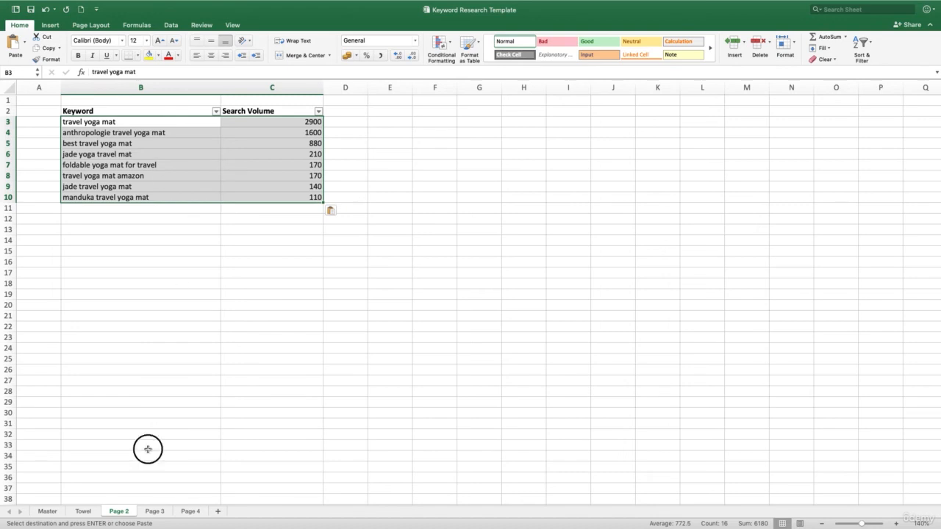
Rename the Page 2 sheet as Travel.
right_click(124, 514)
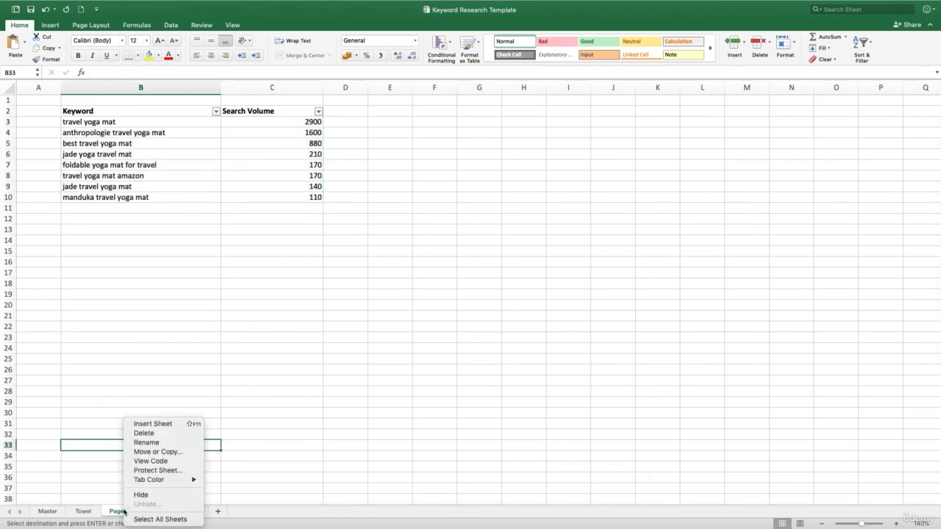
left_click(141, 444)
type("Travel")
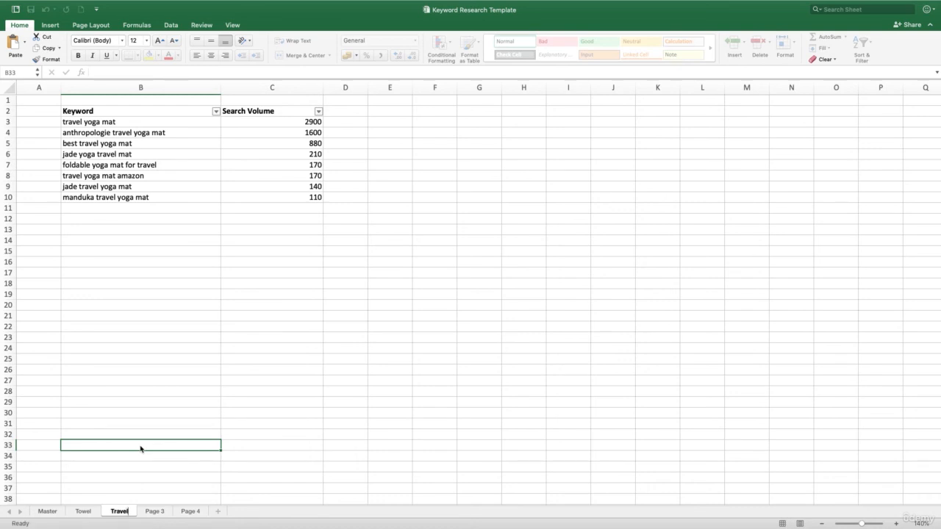
left_click(170, 381)
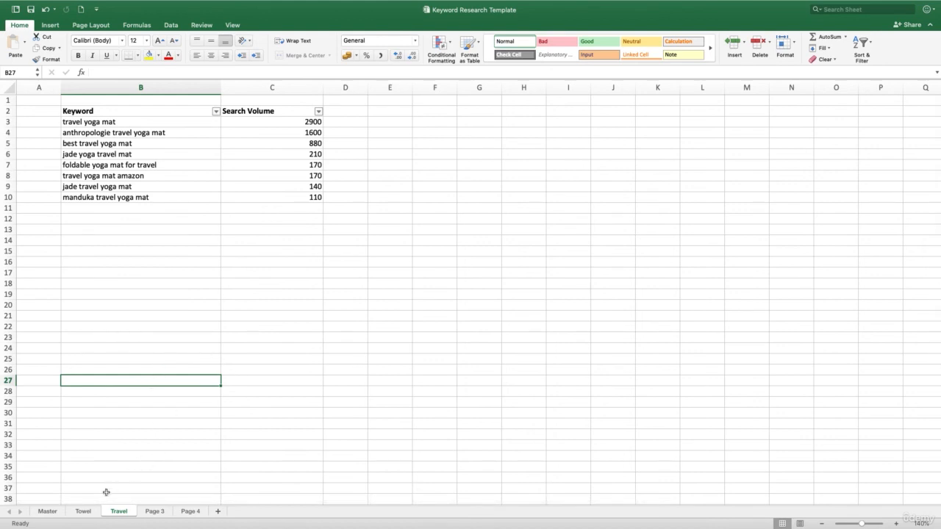
Look over the Towel sheet and return to the keyword groups in SEMrush's Keyword Magic Tool.
left_click(84, 510)
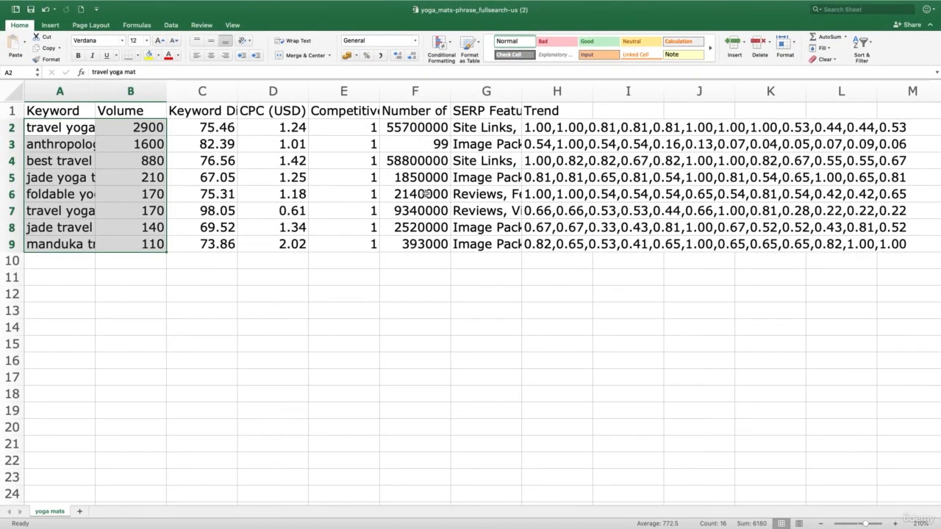
key("ctrl+Right")
key("ctrl+Right")
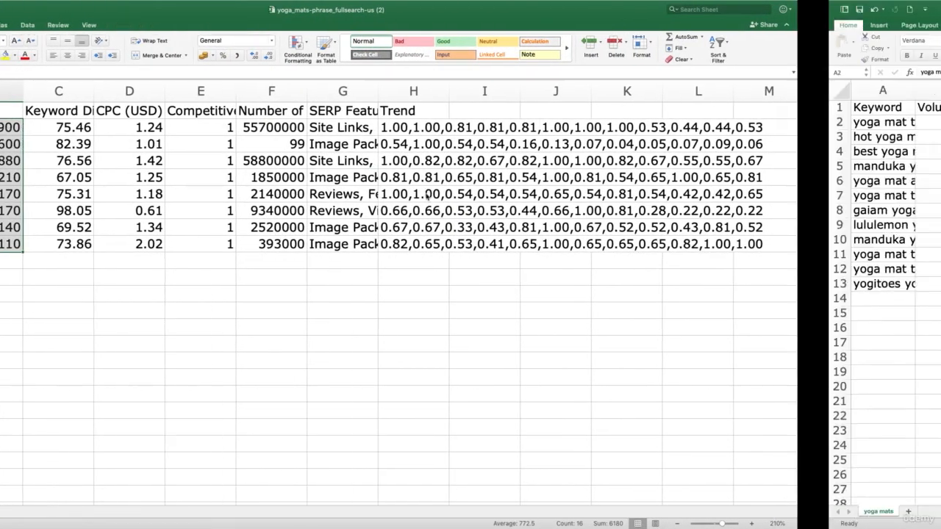
scroll(188, 248, "down", 3)
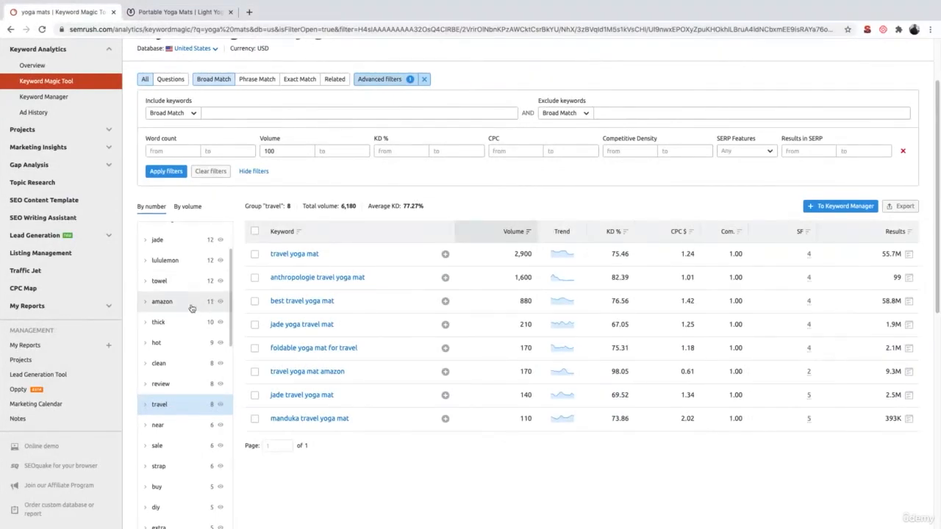
Look through the smaller yoga mats keyword groups, and switch to the Keyword Research Template workbook to review the Travel sheet.
scroll(191, 364, "down", 2)
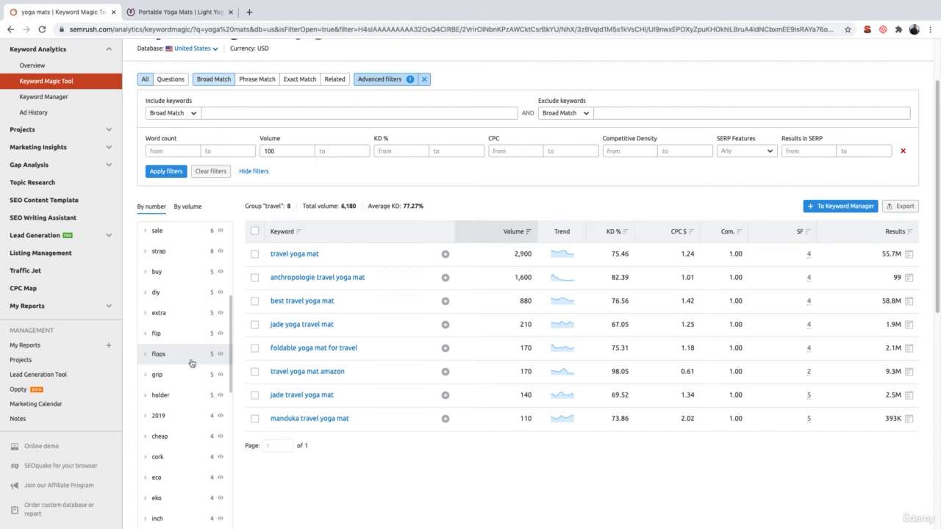
key("super+Tab")
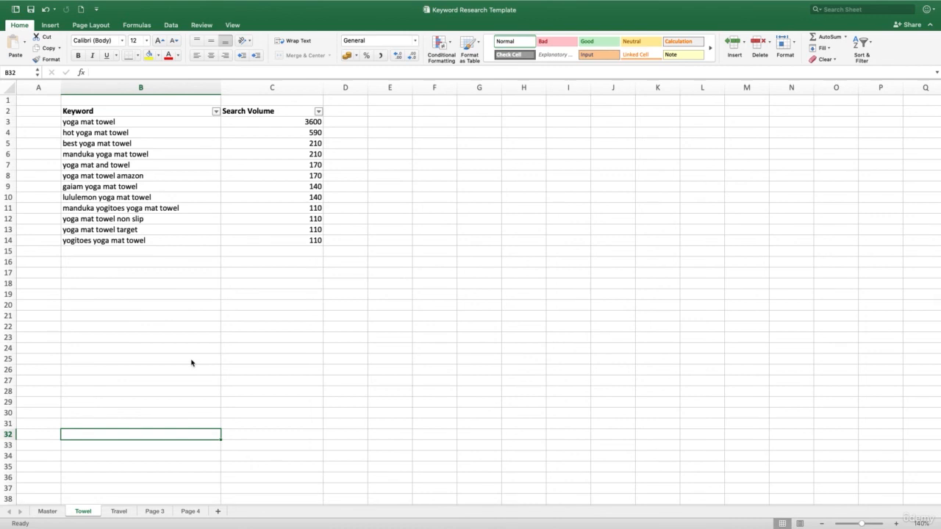
left_click(122, 514)
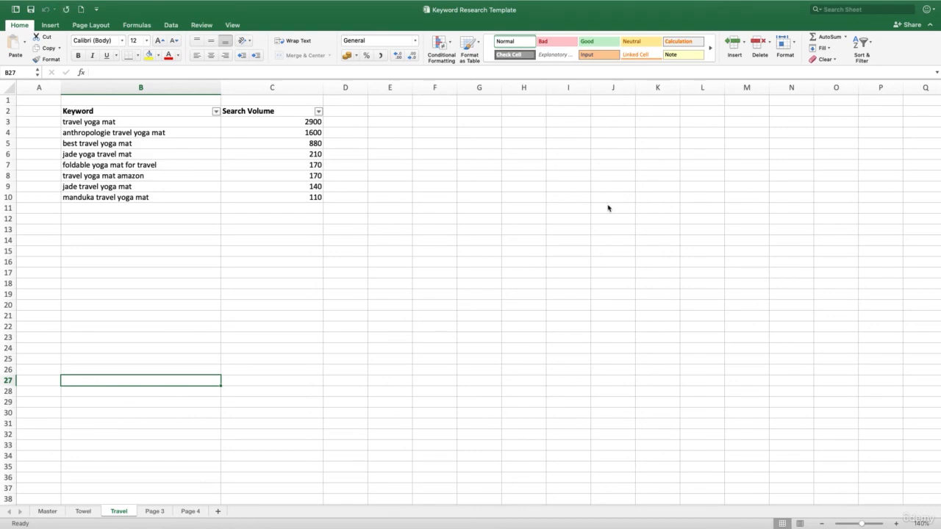
Switch back to the browser to examine the category navigation on Yogamatters' travel yoga mats page, and return to SEMrush's Keyword Magic Tool results.
key("ctrl+Right")
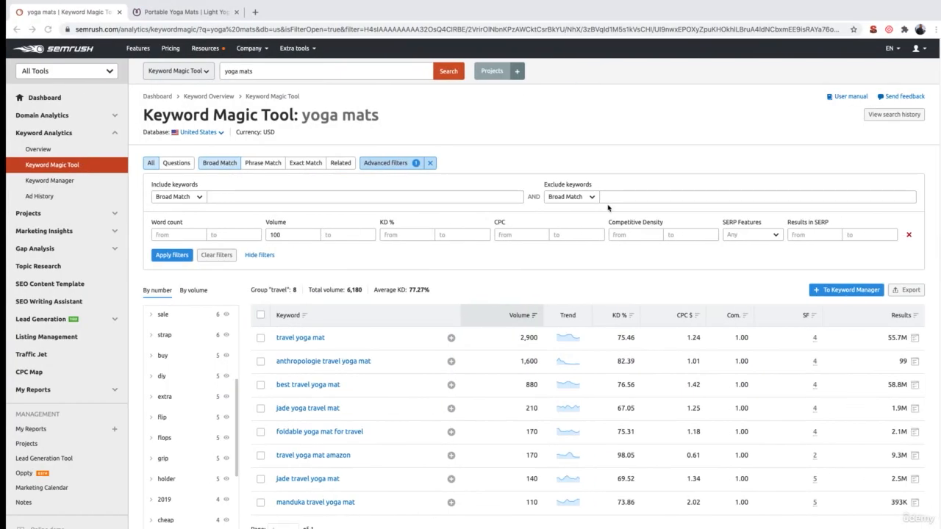
left_click(247, 71)
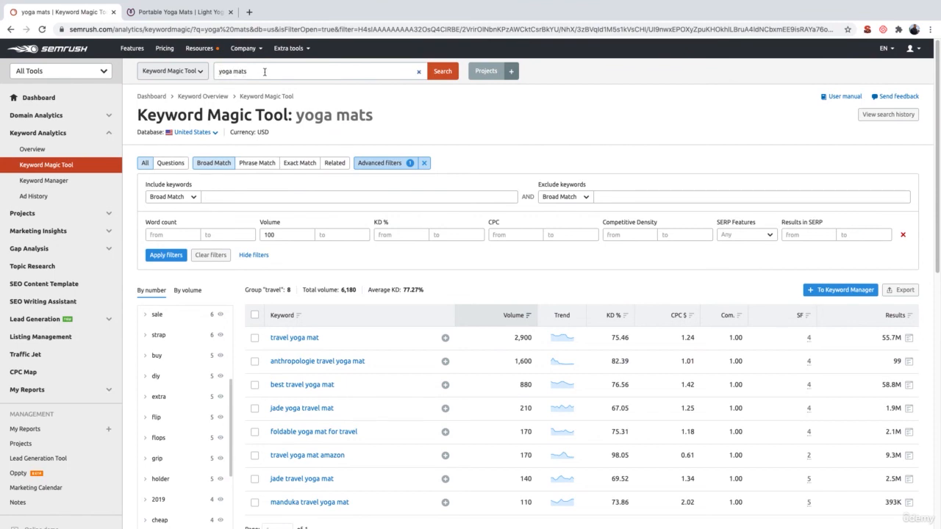
left_click(176, 12)
scroll(235, 119, "up", 3)
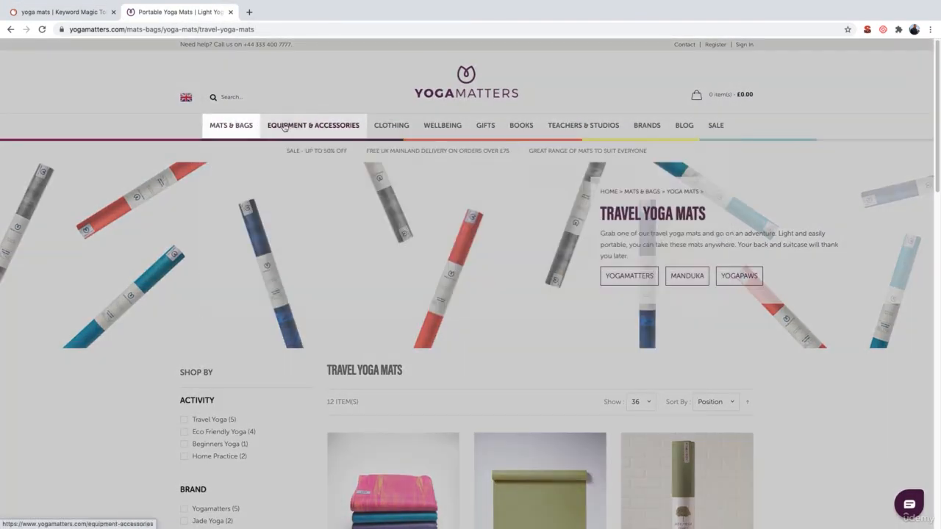
mouse_move(284, 127)
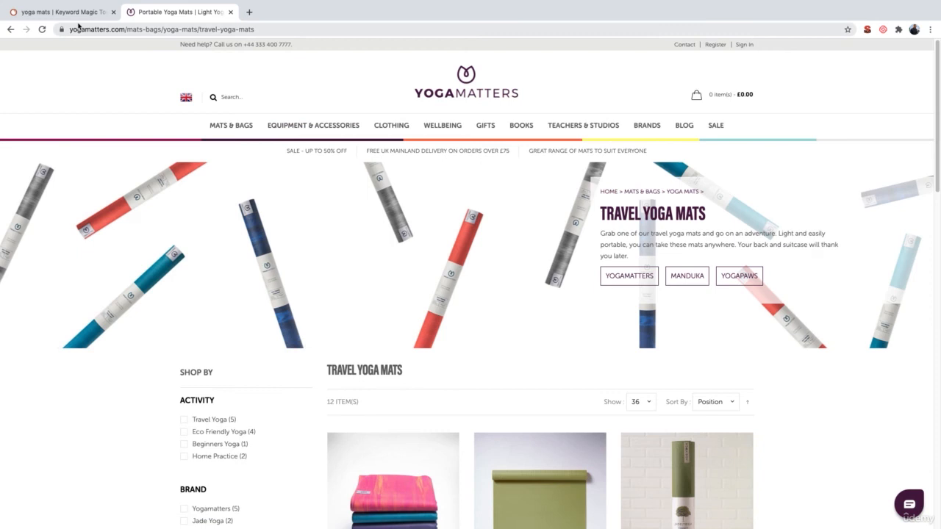
left_click(71, 15)
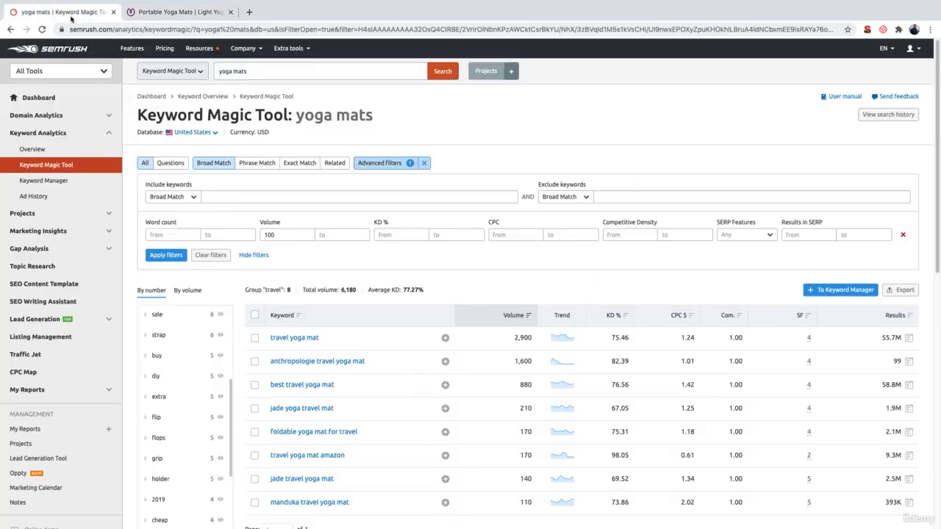
scroll(329, 378, "down", 1)
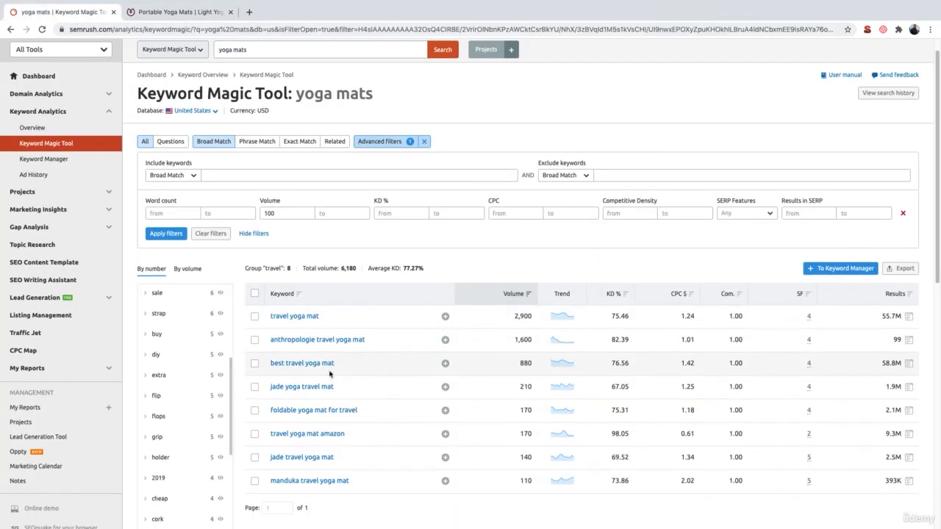